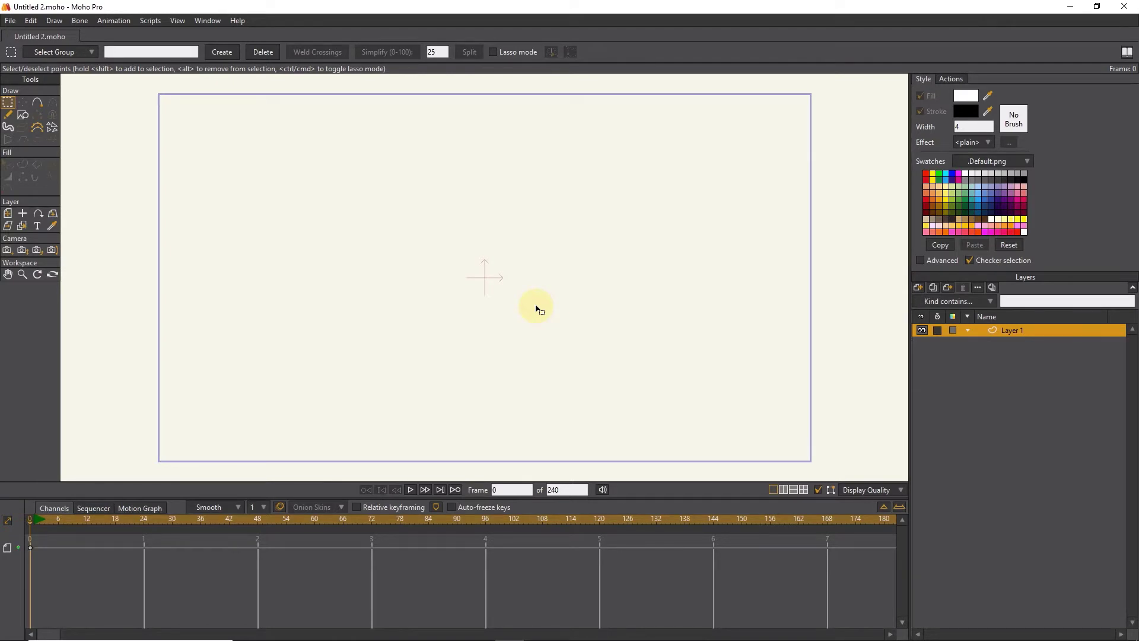
Create an image layer from aircraft-148556.png and select its default name for renaming.
left_click(917, 285)
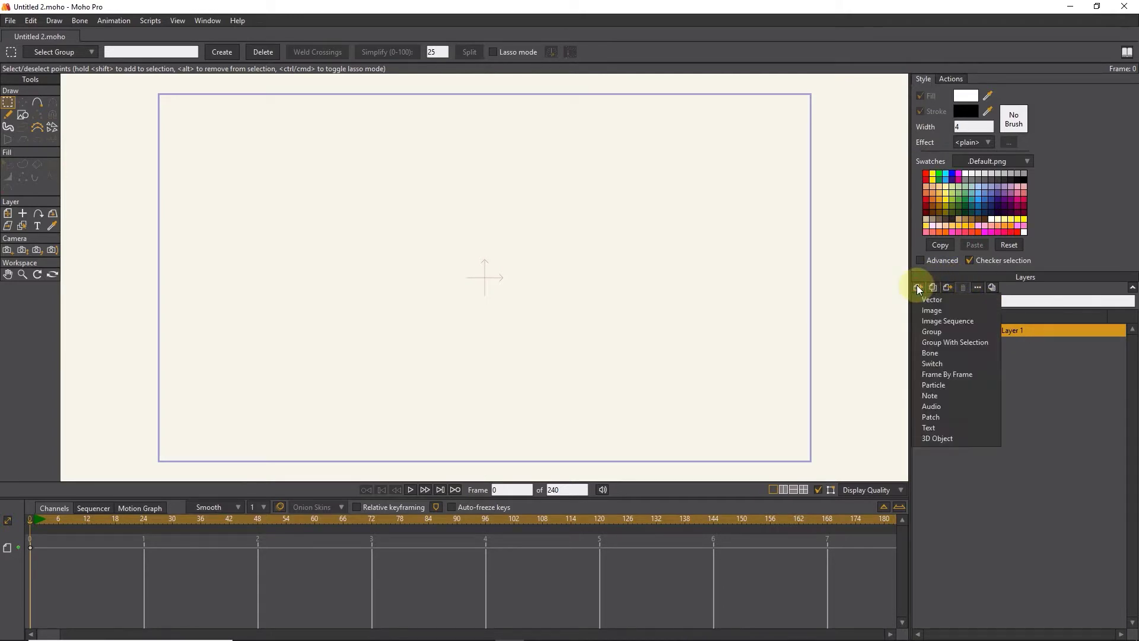
left_click(933, 311)
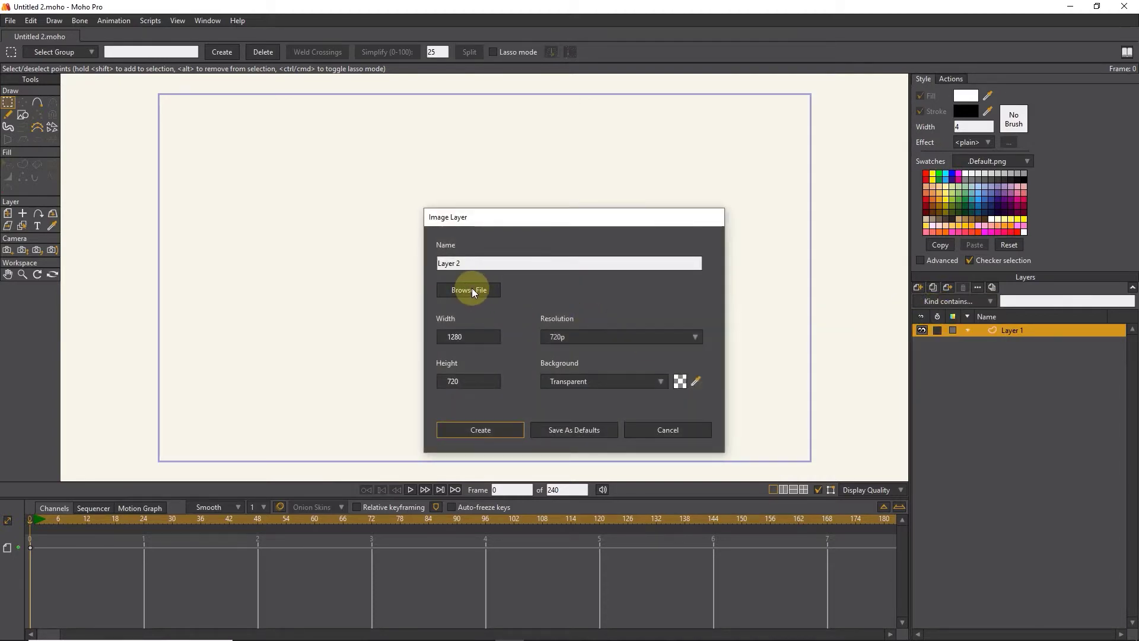
left_click(472, 290)
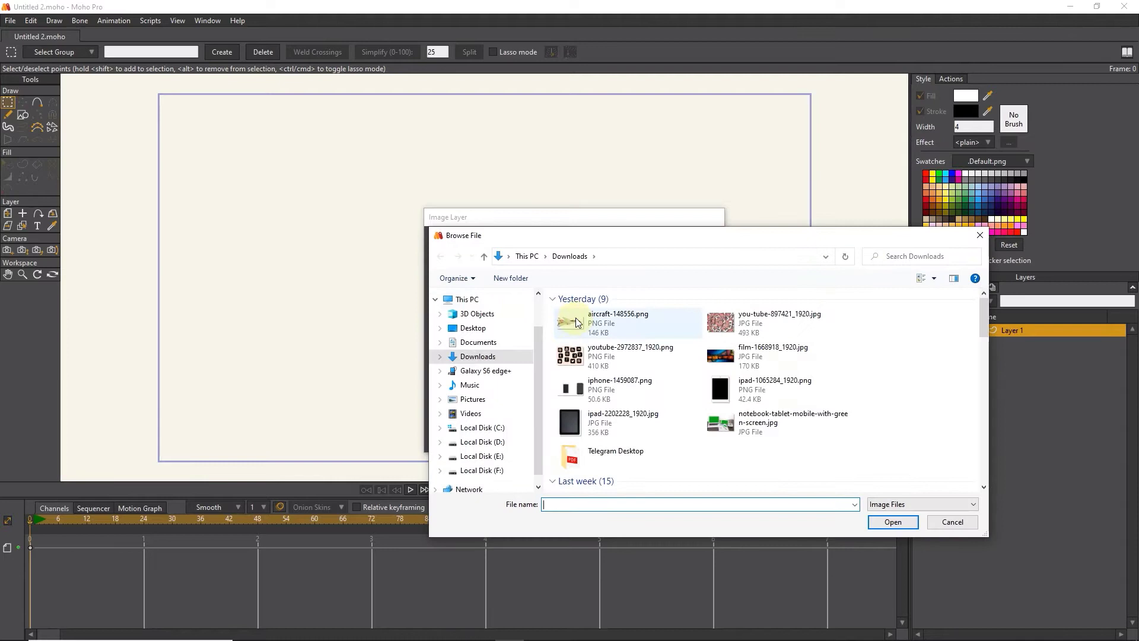
left_click(576, 318)
left_click(892, 522)
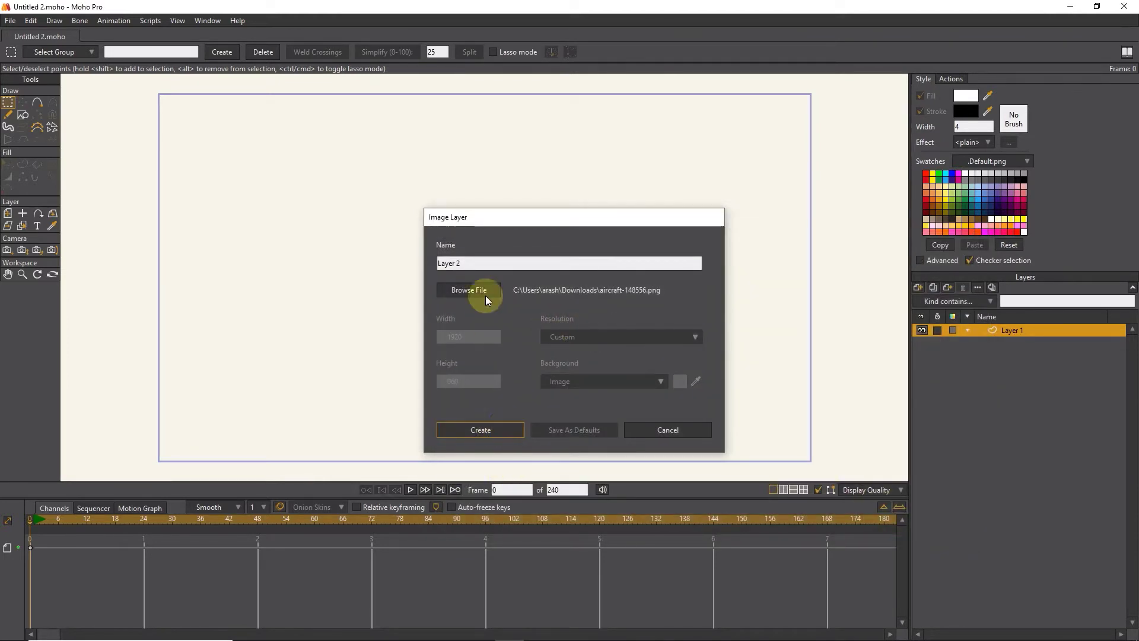
triple_click(490, 262)
type("p")
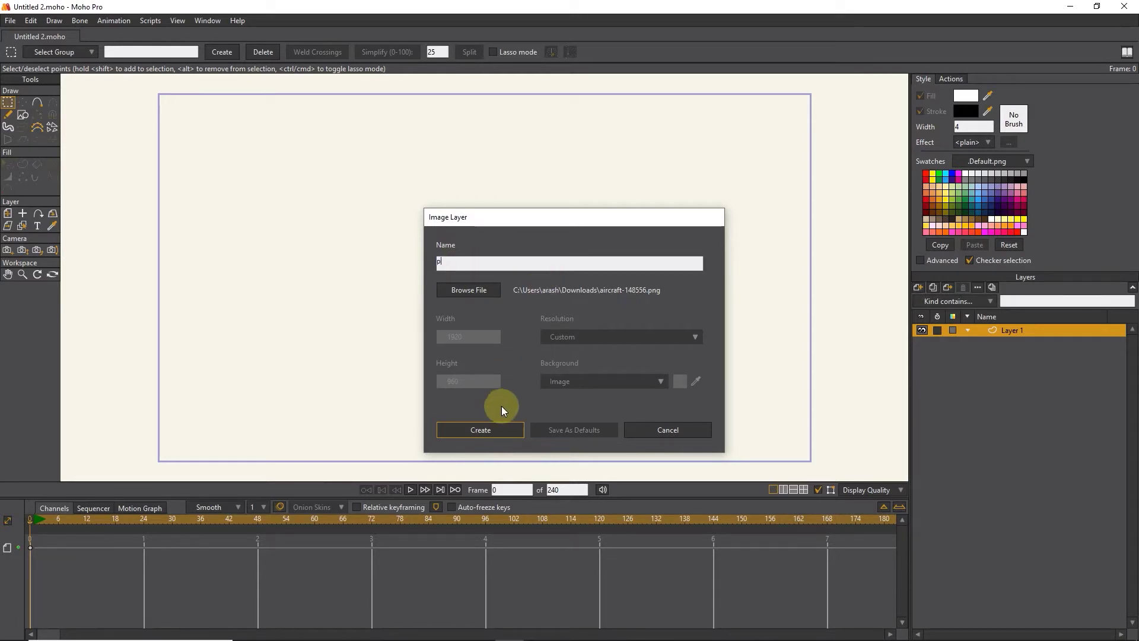
Create layer p, scale the plane to 0.1301, and move it left of the frame.
left_click(481, 430)
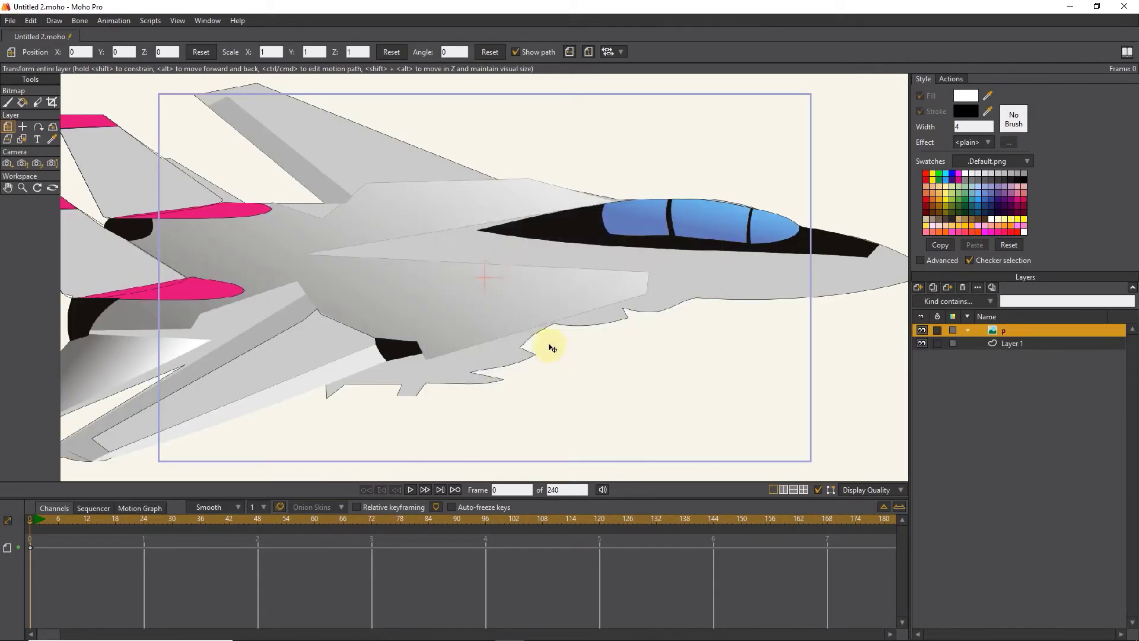
scroll(476, 278, "down", 2)
scroll(475, 279, "down", 1)
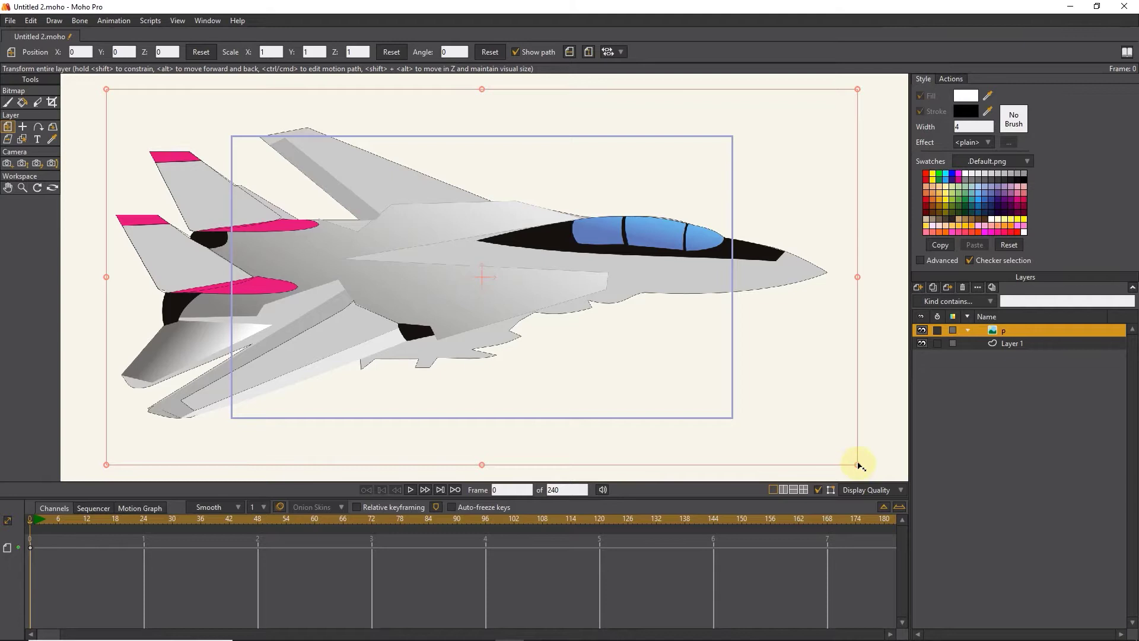
mouse_move(860, 463)
left_mouse_down()
mouse_move(546, 293)
mouse_move(180, 253)
left_mouse_up()
scroll(470, 287, "up", 2)
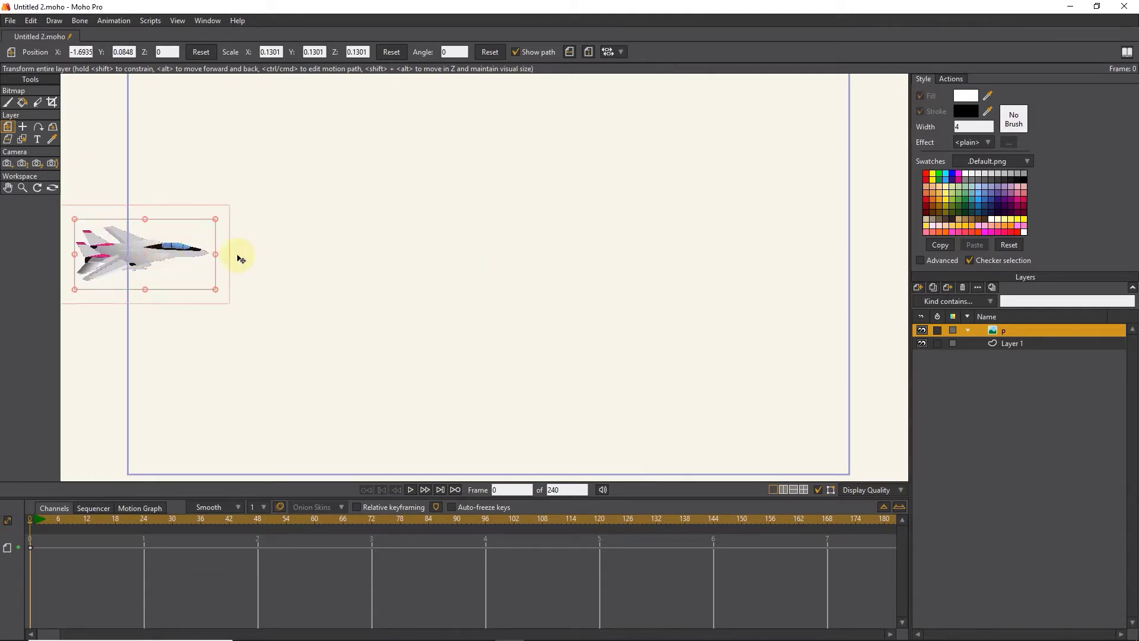
scroll(401, 306, "down", 1)
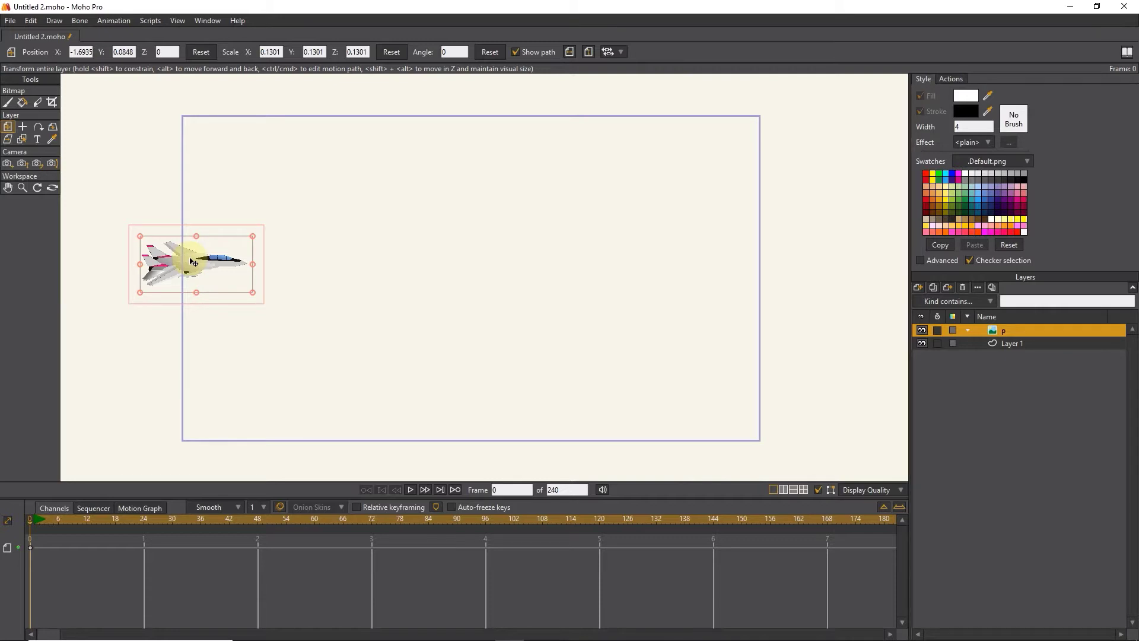
left_click_drag(192, 261, 128, 262)
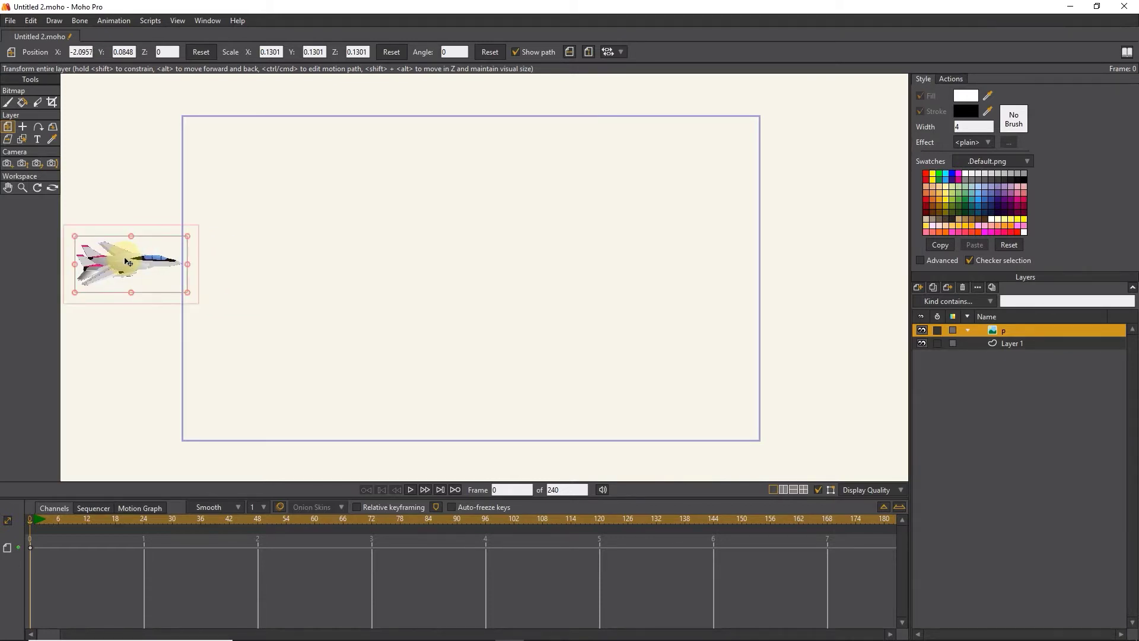
On Layer 1, draw a rectangle covering the whole camera frame.
left_click(1008, 346)
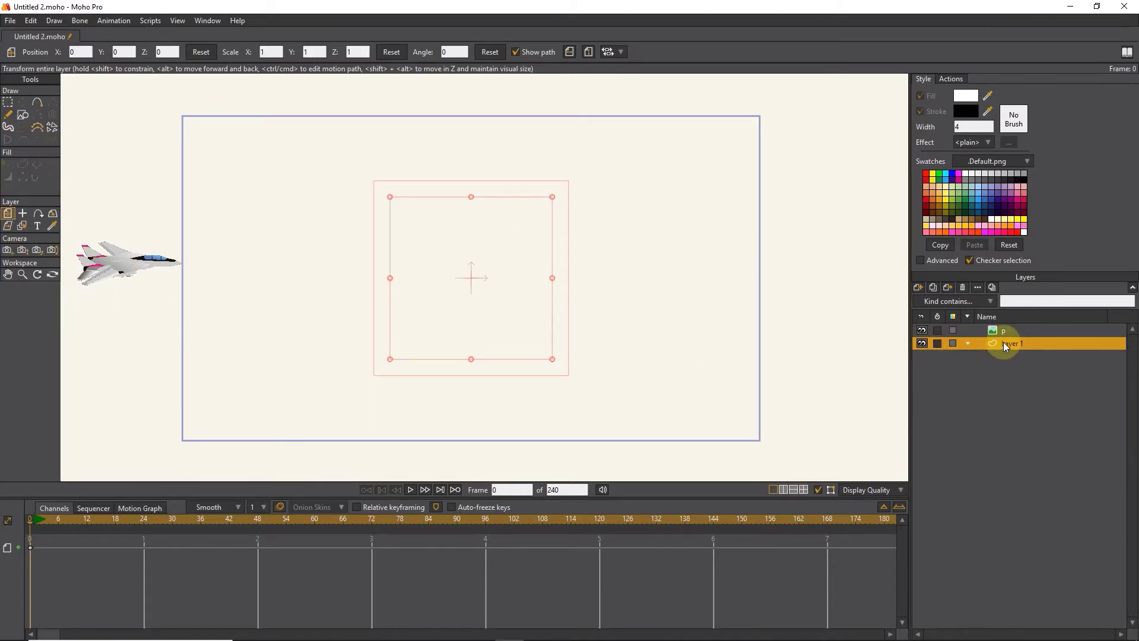
left_click(23, 114)
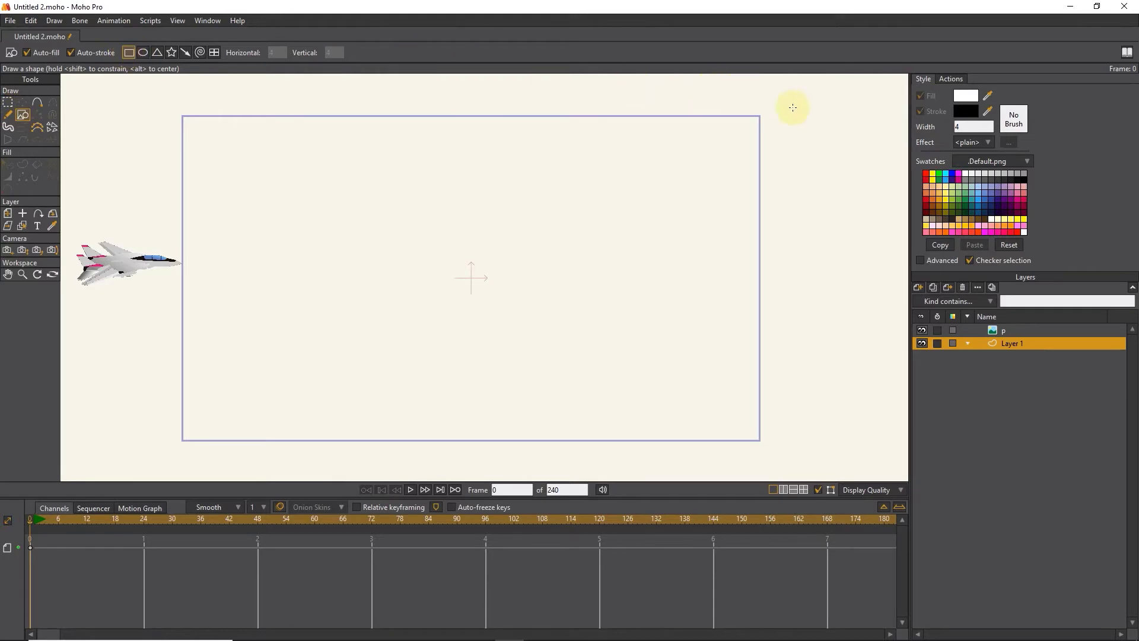
left_click_drag(793, 96, 175, 457)
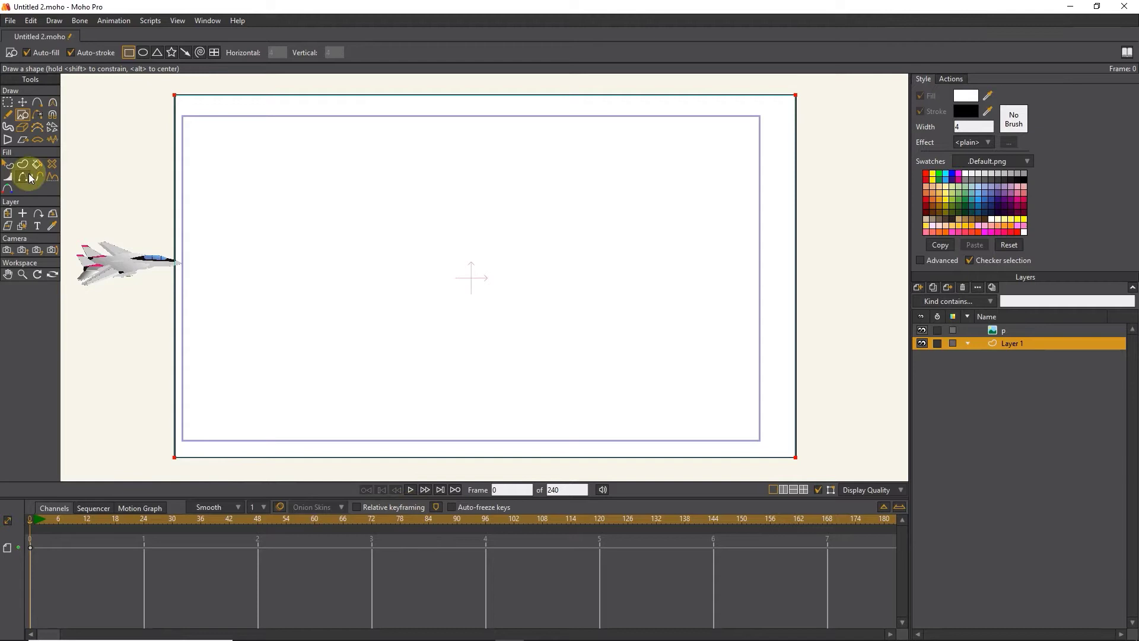
Fill the rectangle with light blue 79AFF2, then deselect it.
left_click(11, 166)
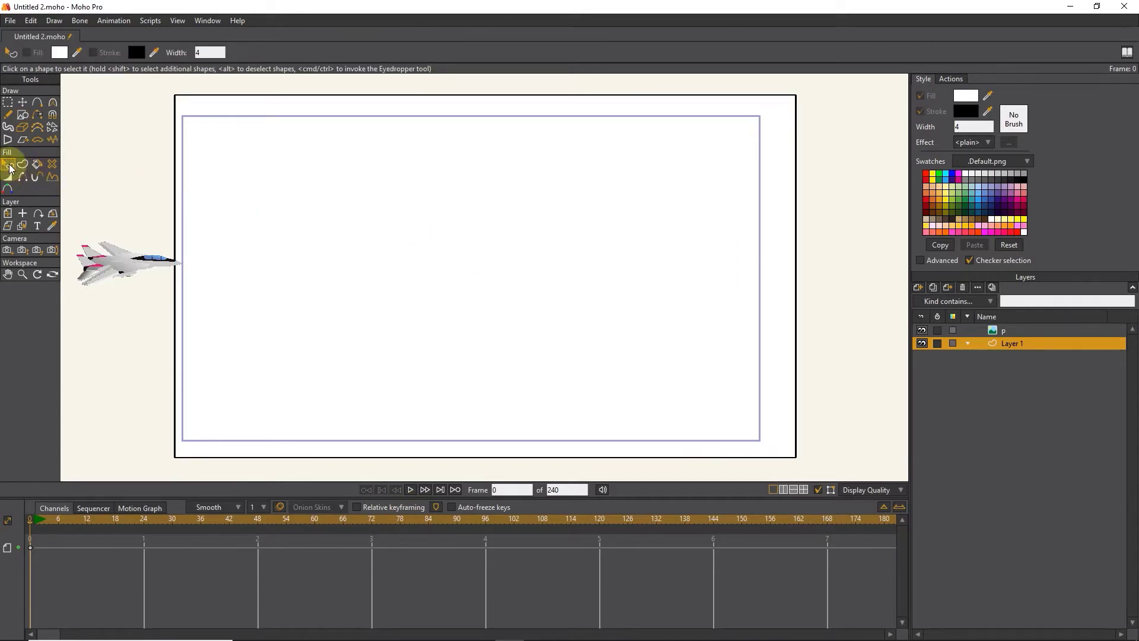
left_click(473, 256)
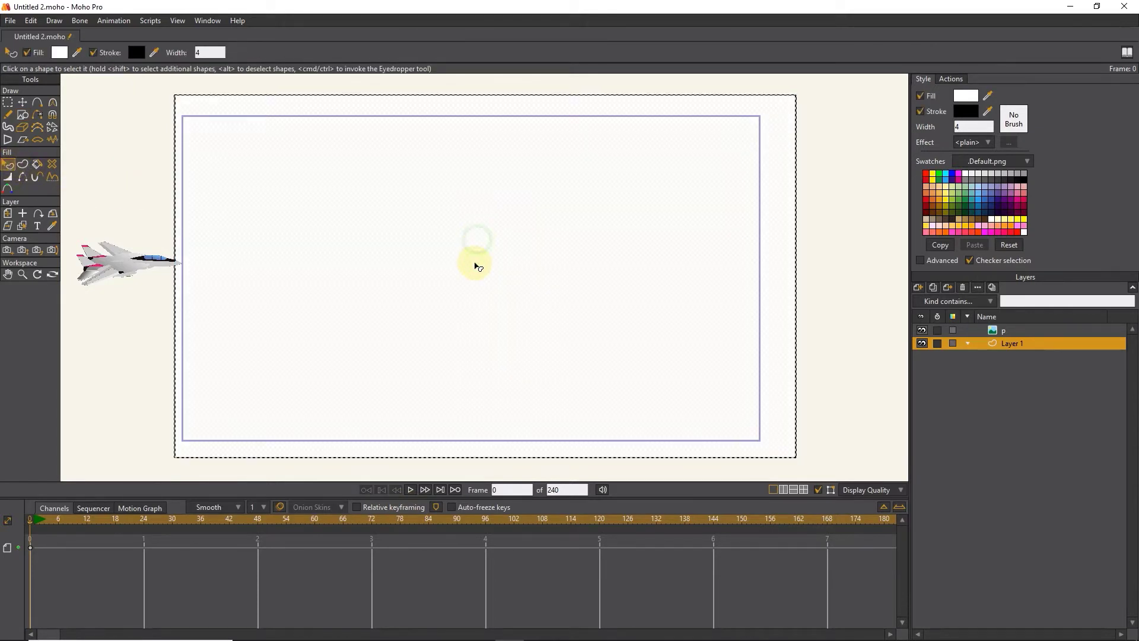
left_click(964, 95)
left_click_drag(955, 334, 956, 321)
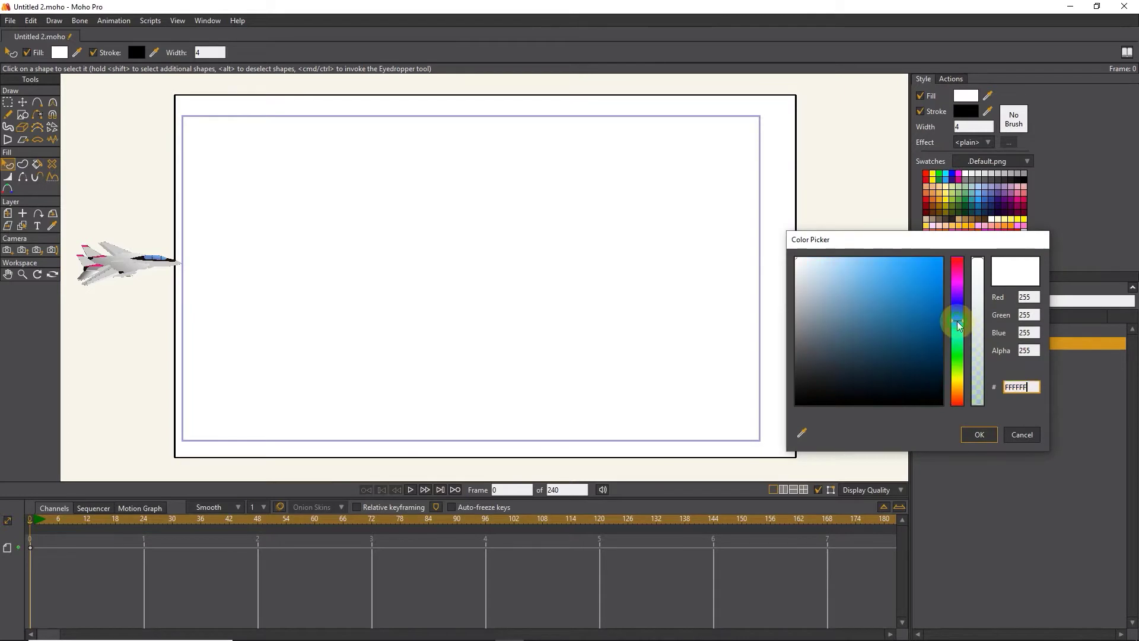
left_click(872, 283)
left_click_drag(871, 283, 870, 269)
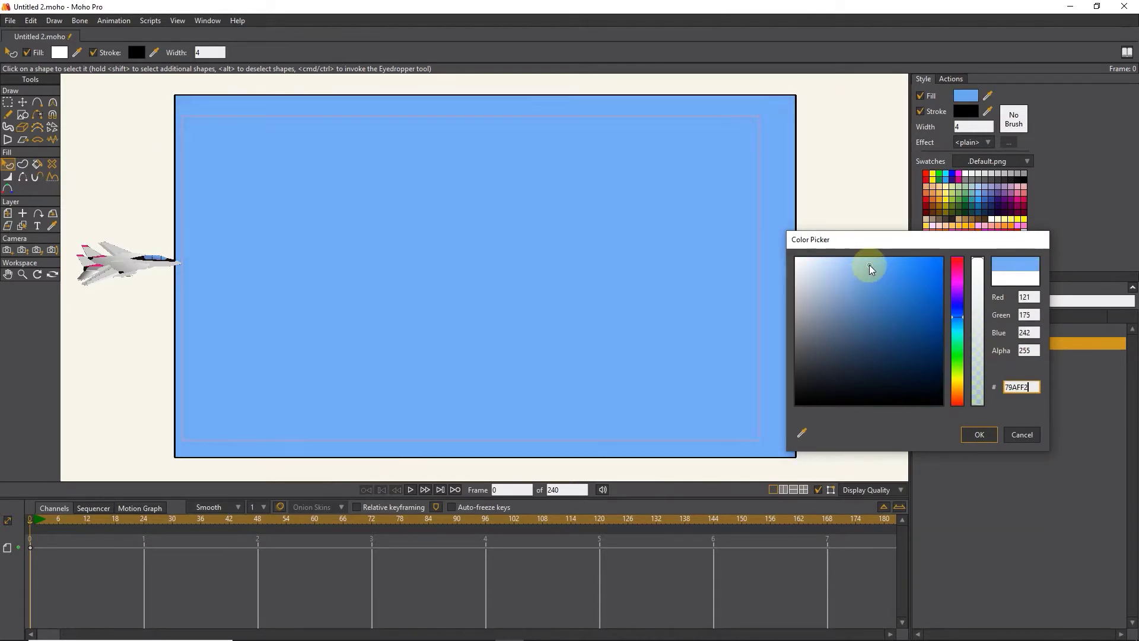
left_click(985, 430)
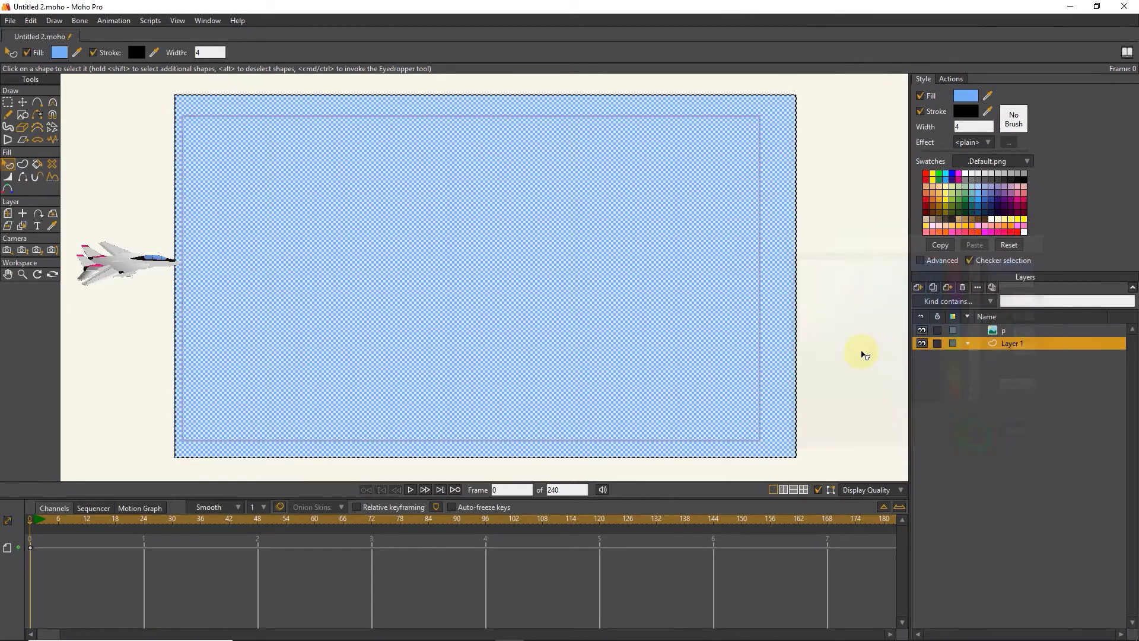
left_click(860, 351)
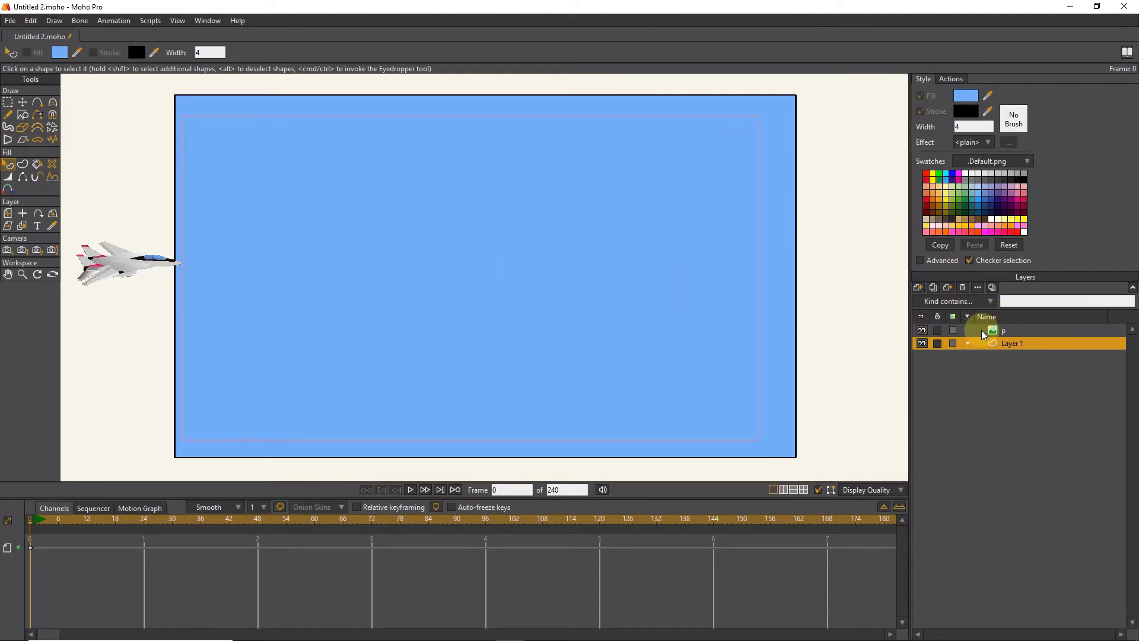
Add a new vector layer above layer p and name it path.
left_click(1005, 330)
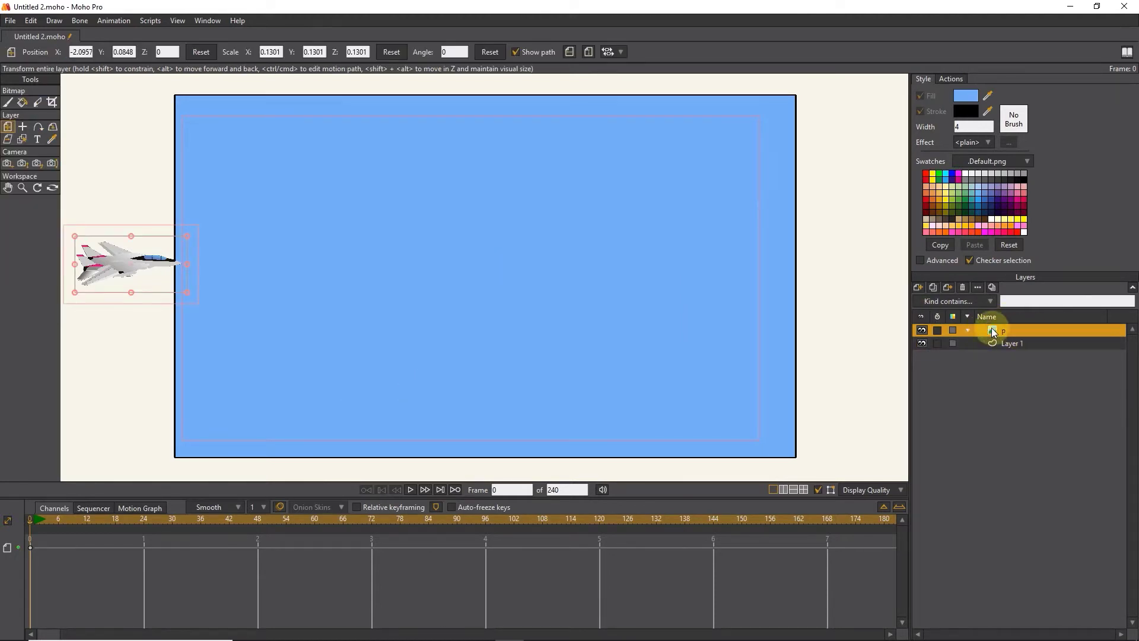
left_click(918, 287)
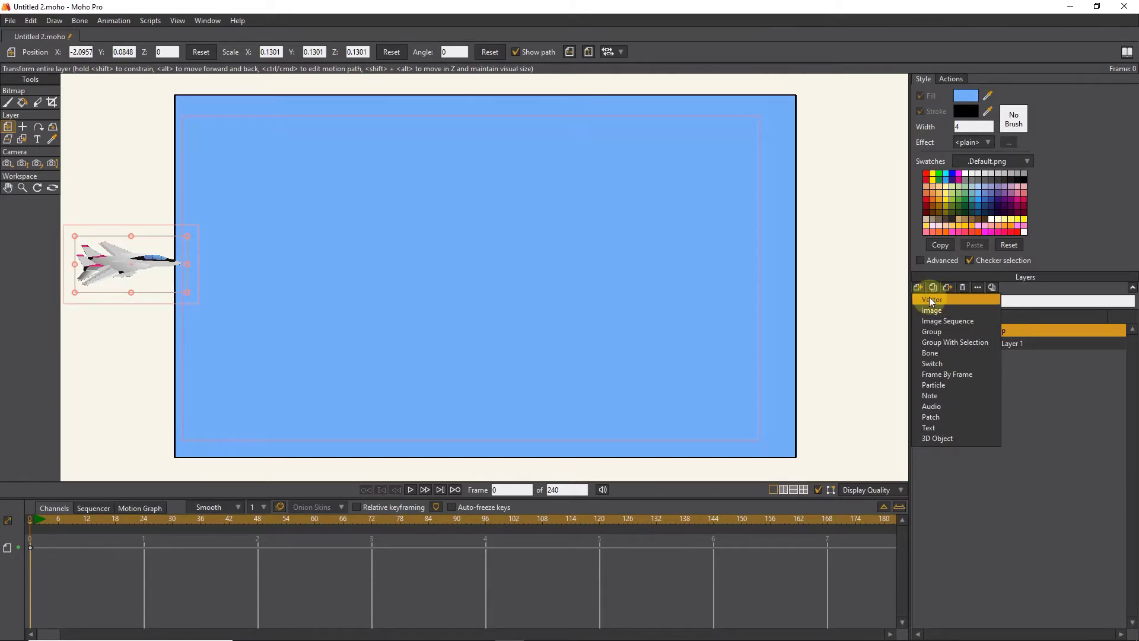
left_click(929, 296)
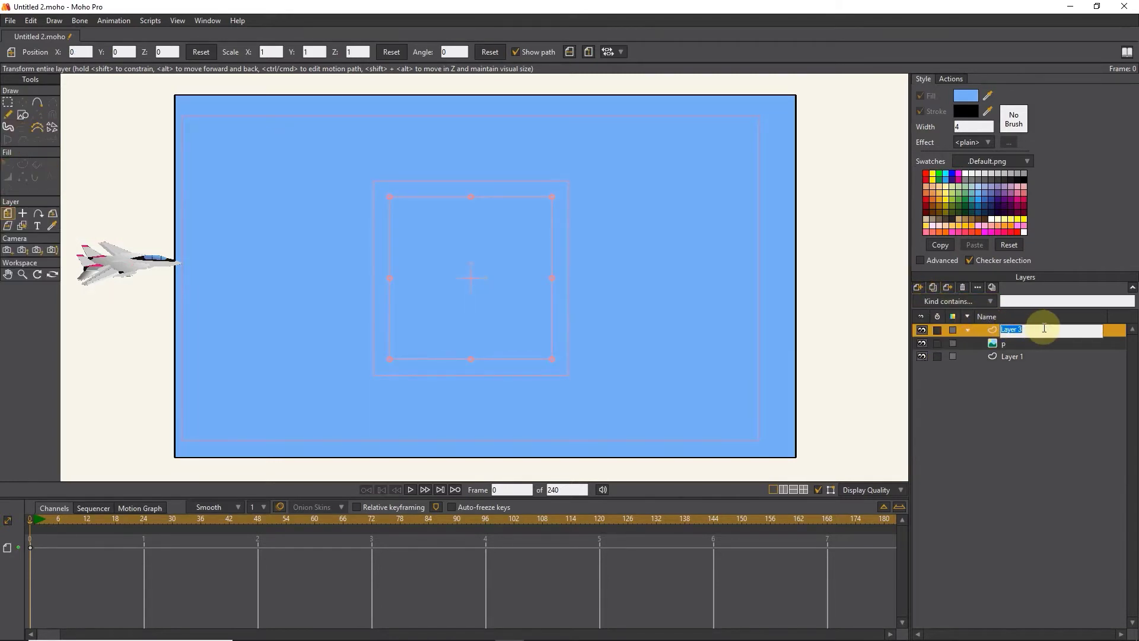
type("path")
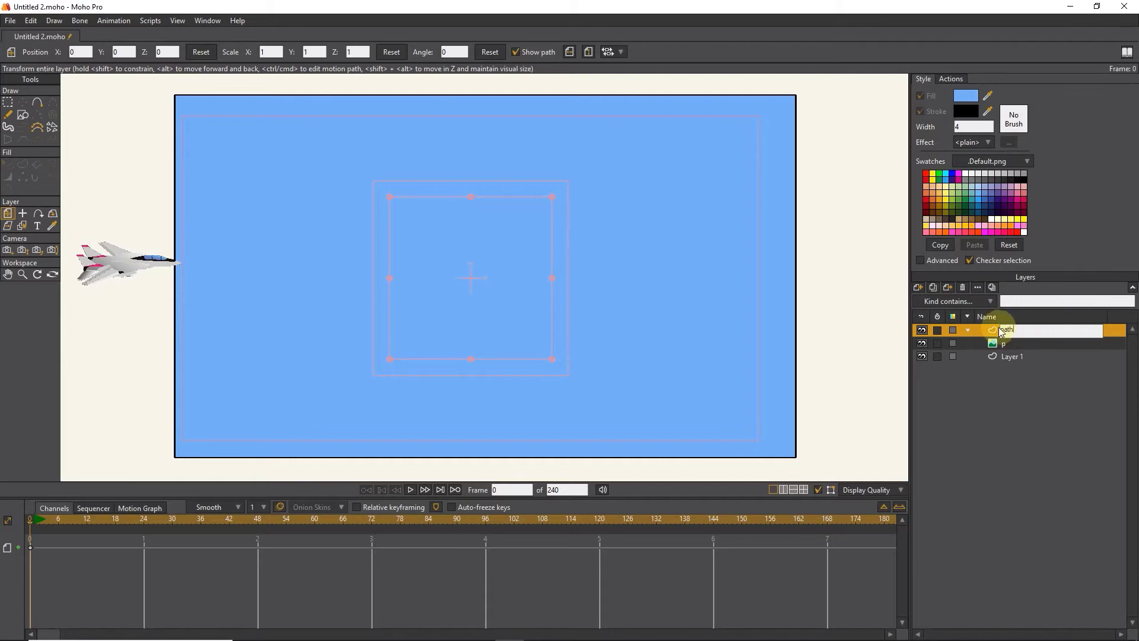
key("Return")
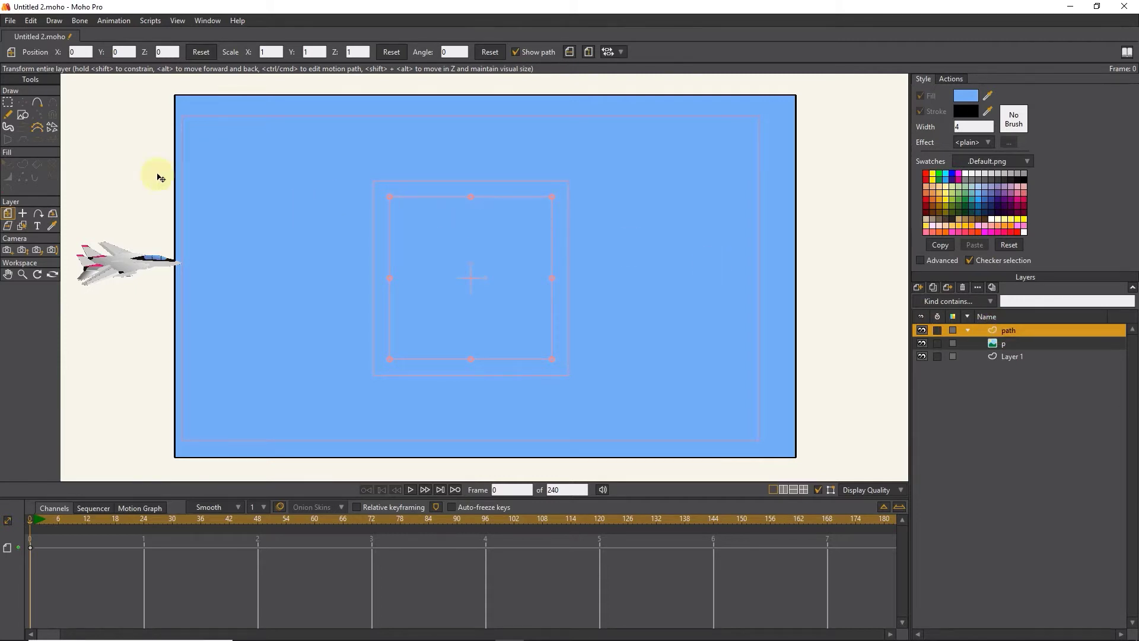
With the Freehand tool, draw a looping line from the plane's nose around the sky.
left_click(7, 117)
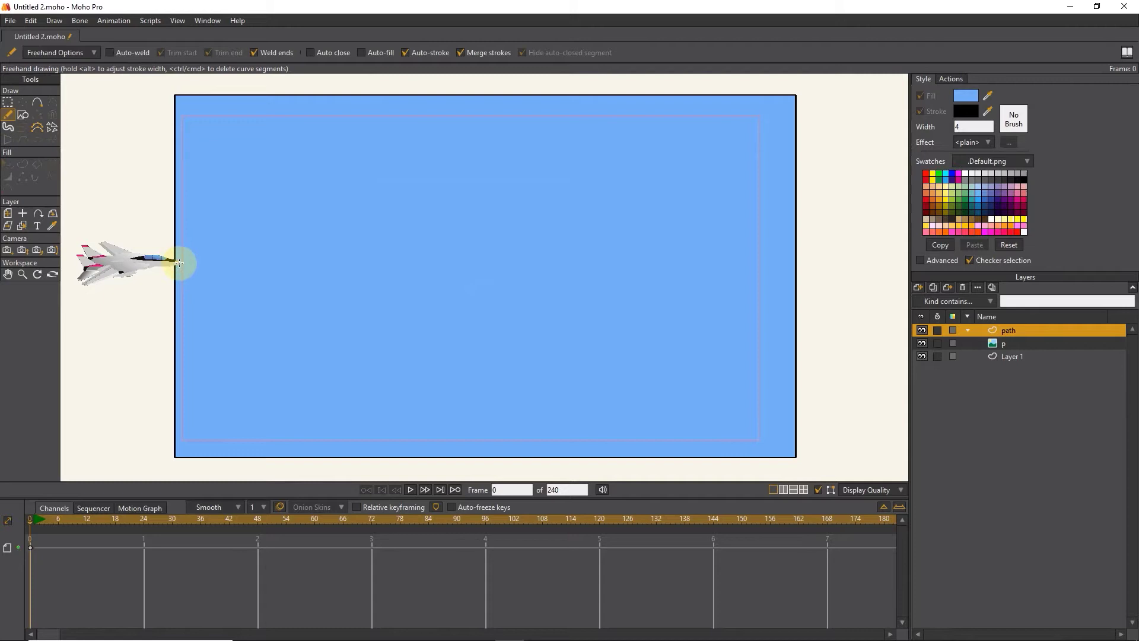
mouse_move(178, 262)
left_mouse_down()
mouse_move(279, 185)
mouse_move(374, 201)
mouse_move(626, 178)
mouse_move(707, 222)
mouse_move(720, 318)
mouse_move(646, 377)
mouse_move(493, 382)
mouse_move(354, 352)
mouse_move(100, 424)
left_mouse_up()
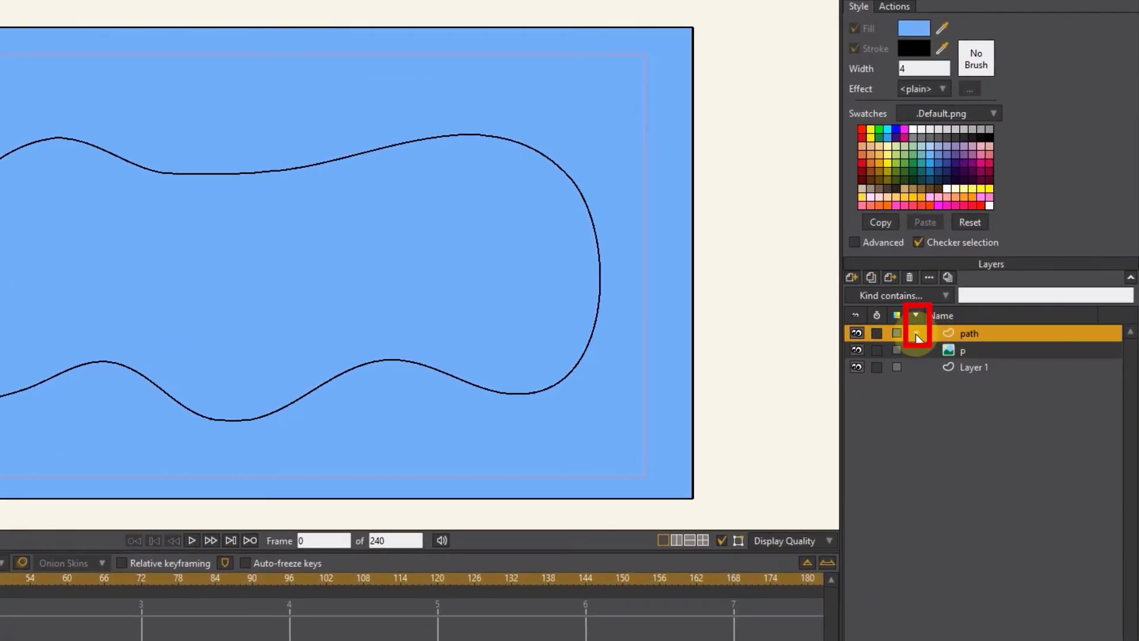
left_click(918, 333)
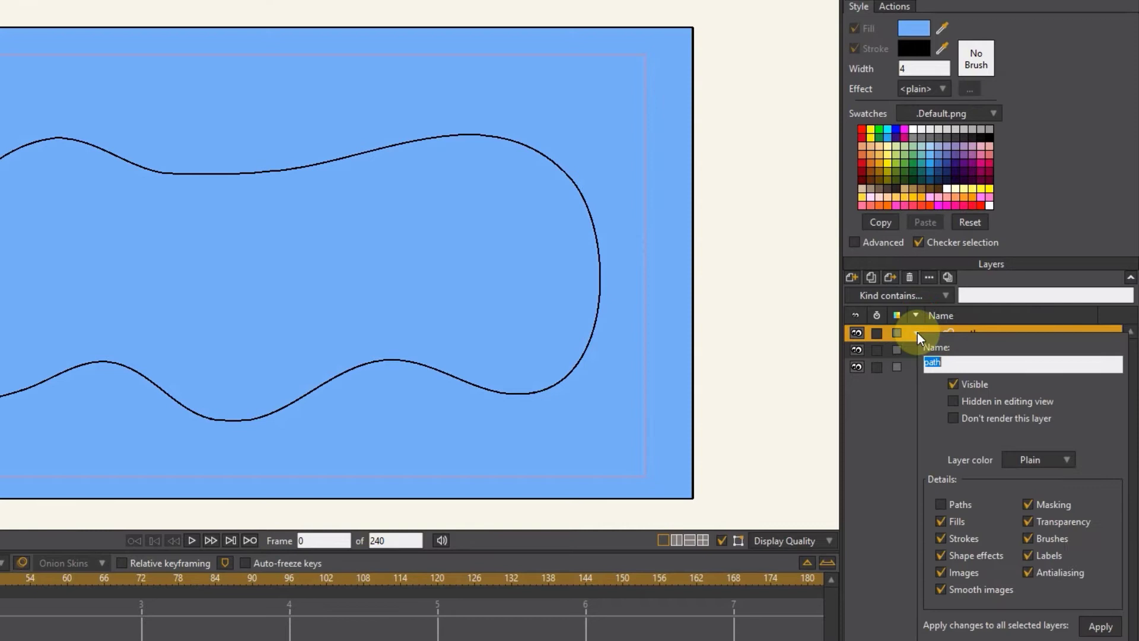
left_click(943, 504)
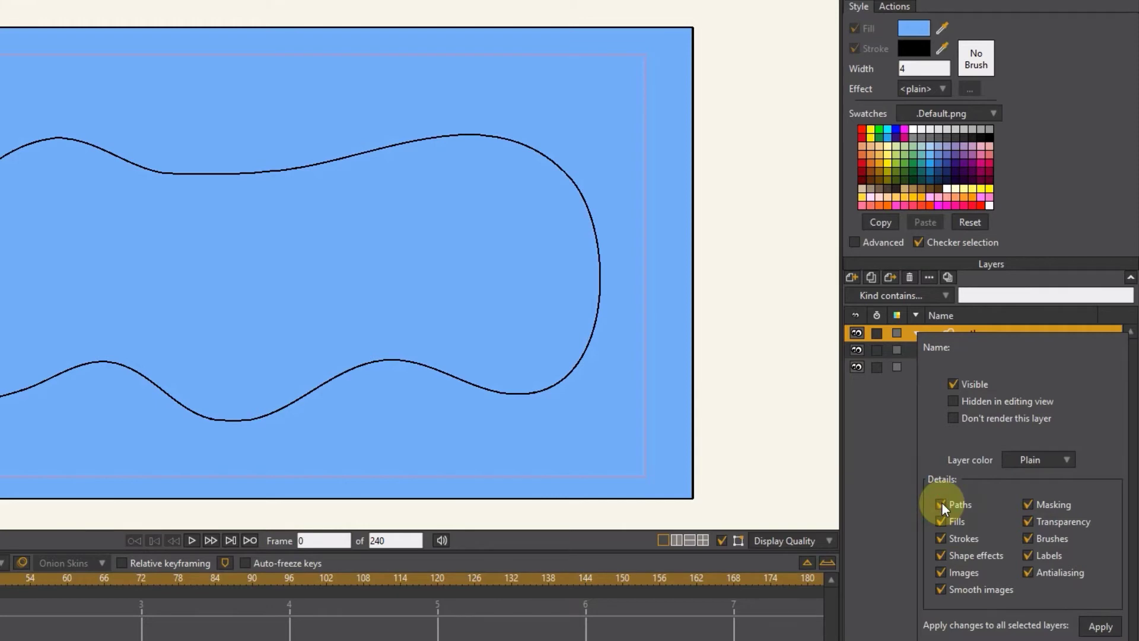
left_click(1100, 625)
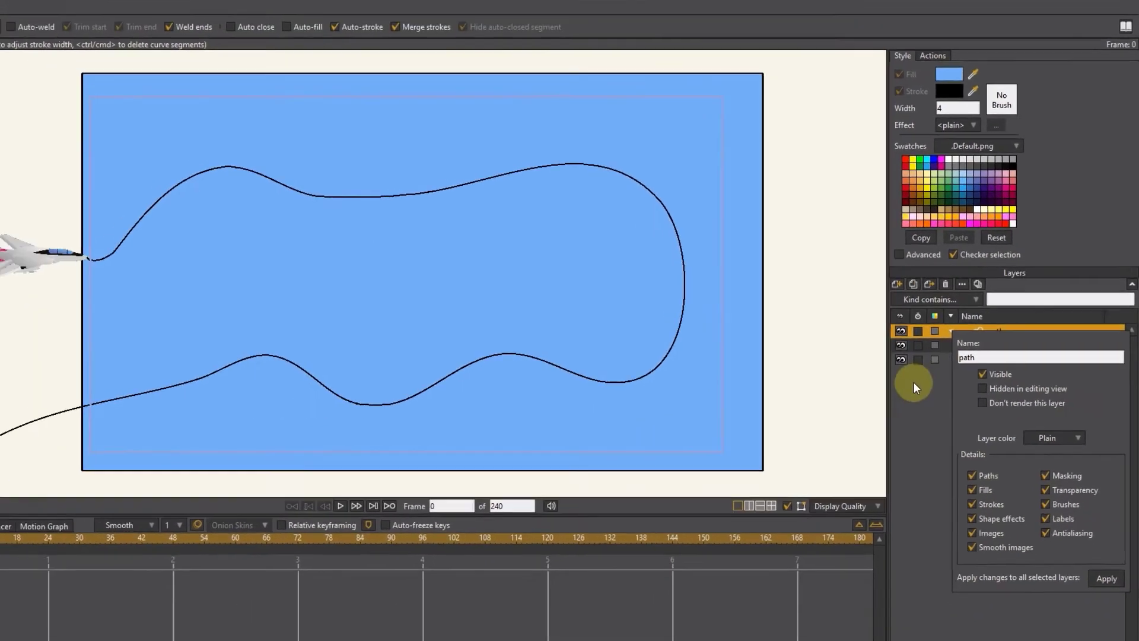
left_click(976, 410)
scroll(742, 293, "down", 1)
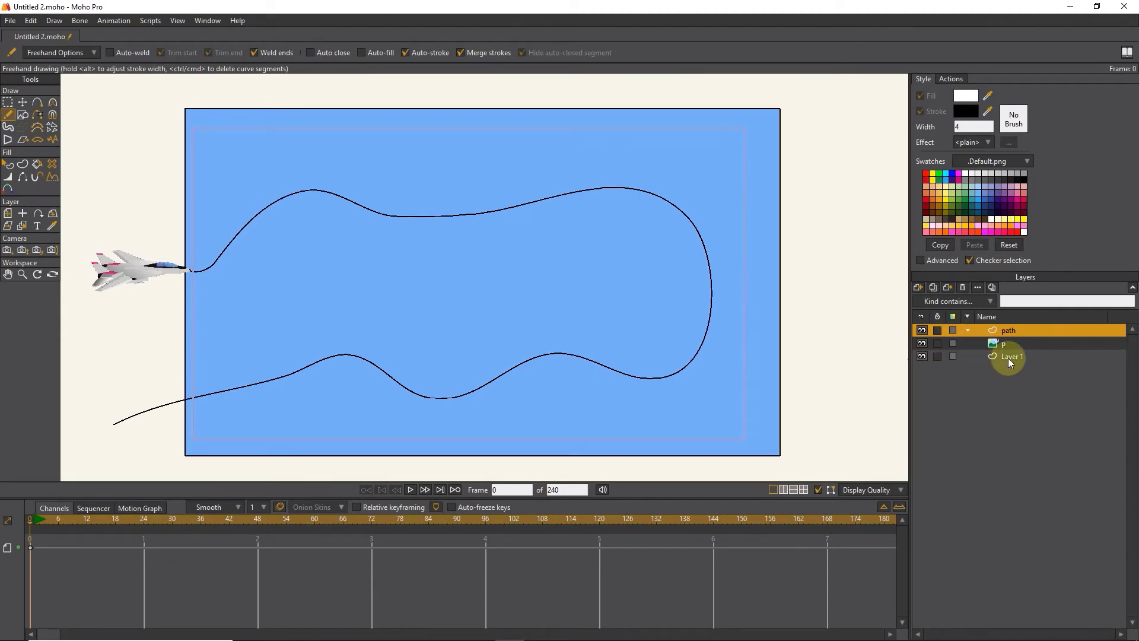
On layer p, reset Position and drag the plane's nose onto the line start.
left_click(998, 342)
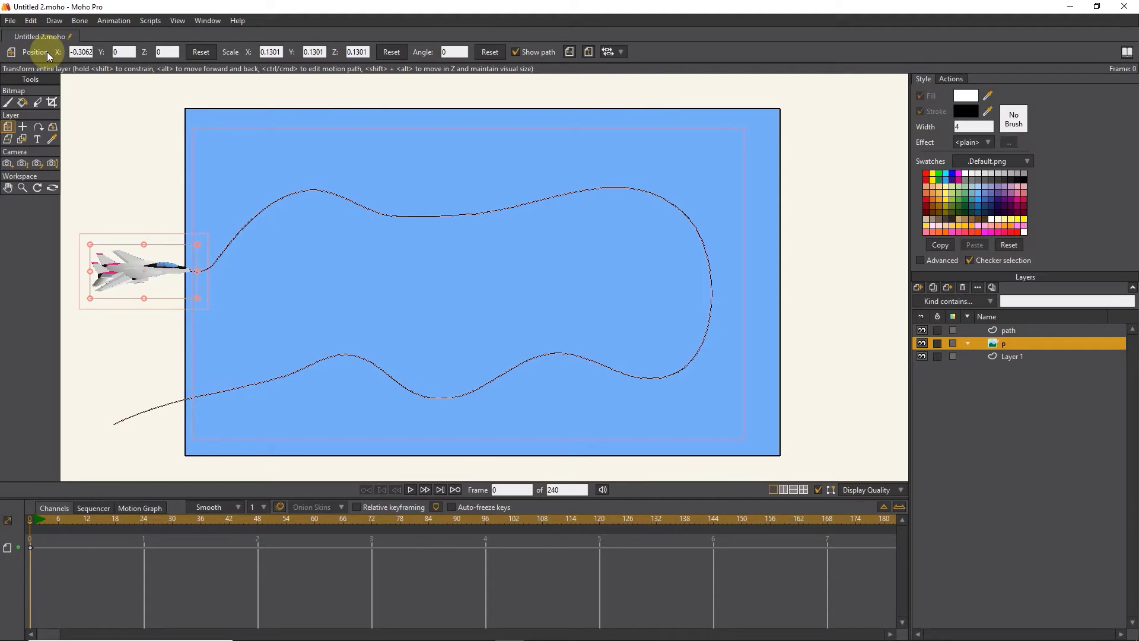
left_click(201, 50)
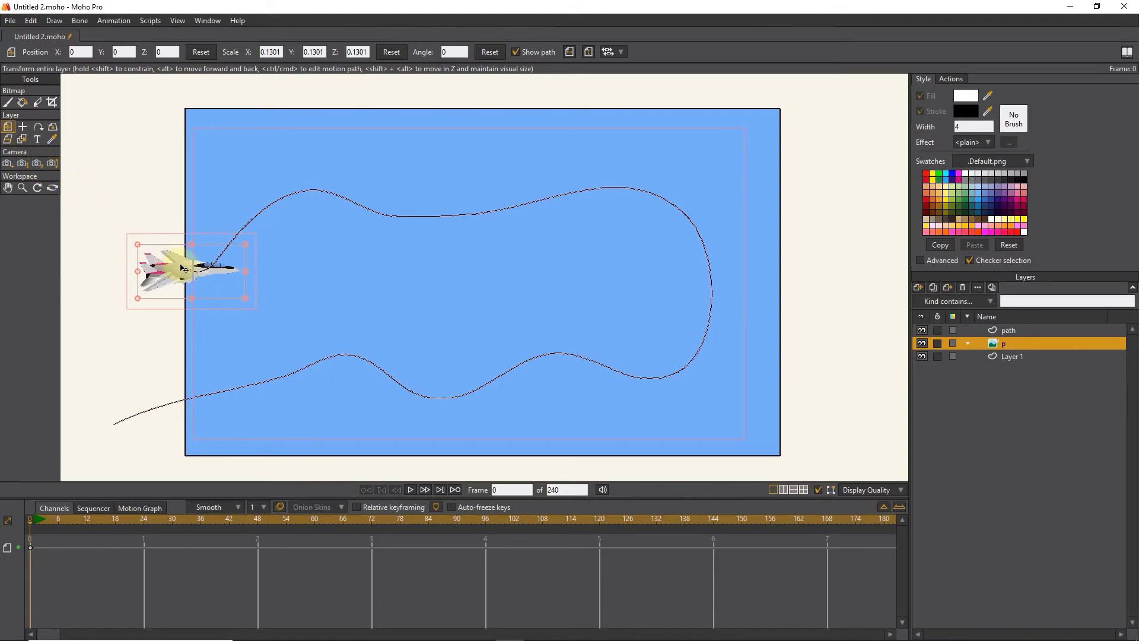
left_click_drag(200, 272, 159, 273)
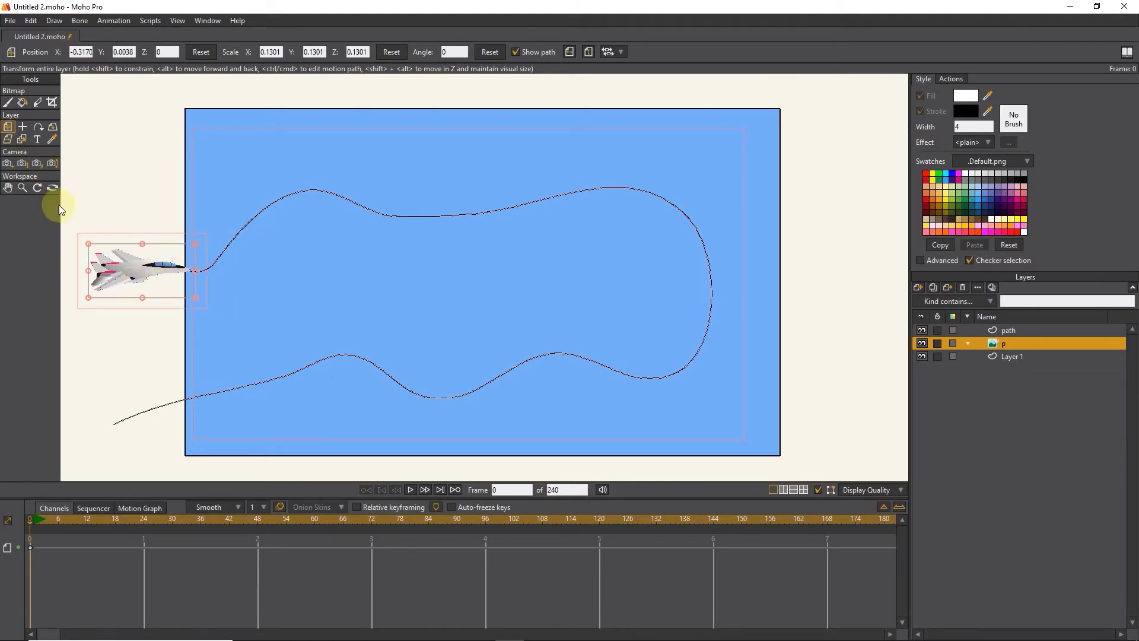
Place layer p's origin on the airplane using Set Origin.
left_click(24, 127)
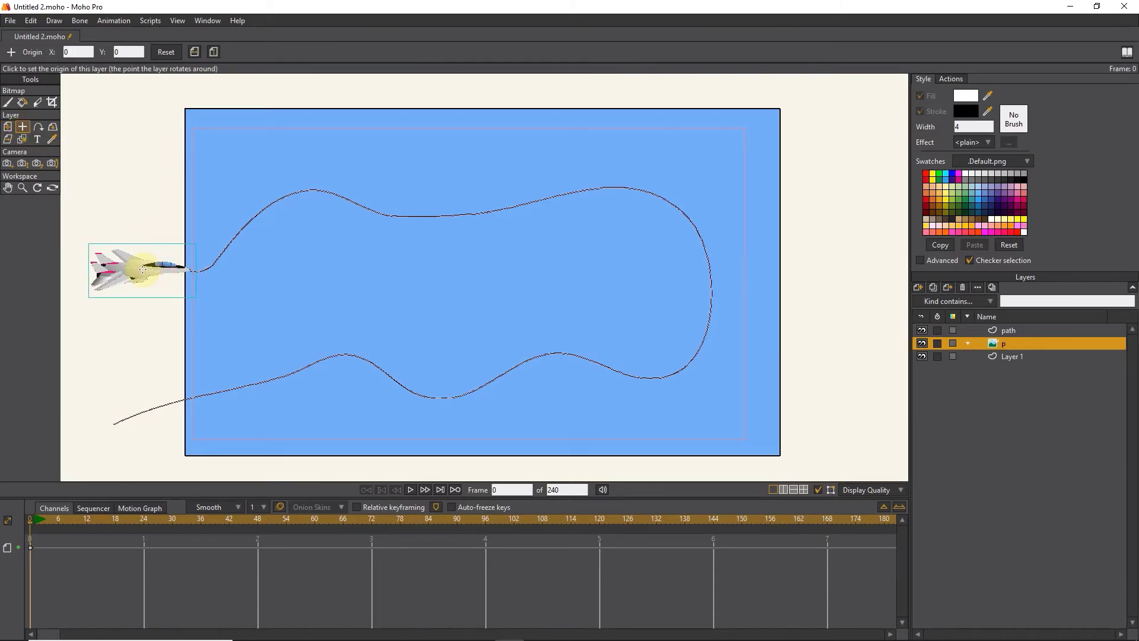
scroll(142, 269, "up", 2)
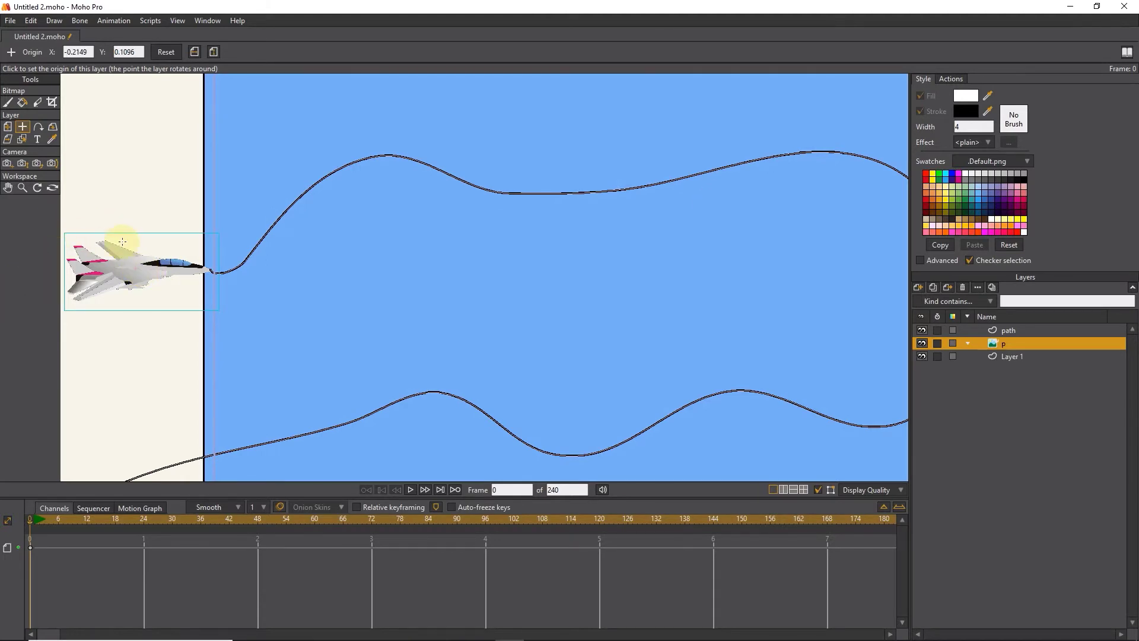
scroll(181, 240, "down", 2)
left_click(223, 241)
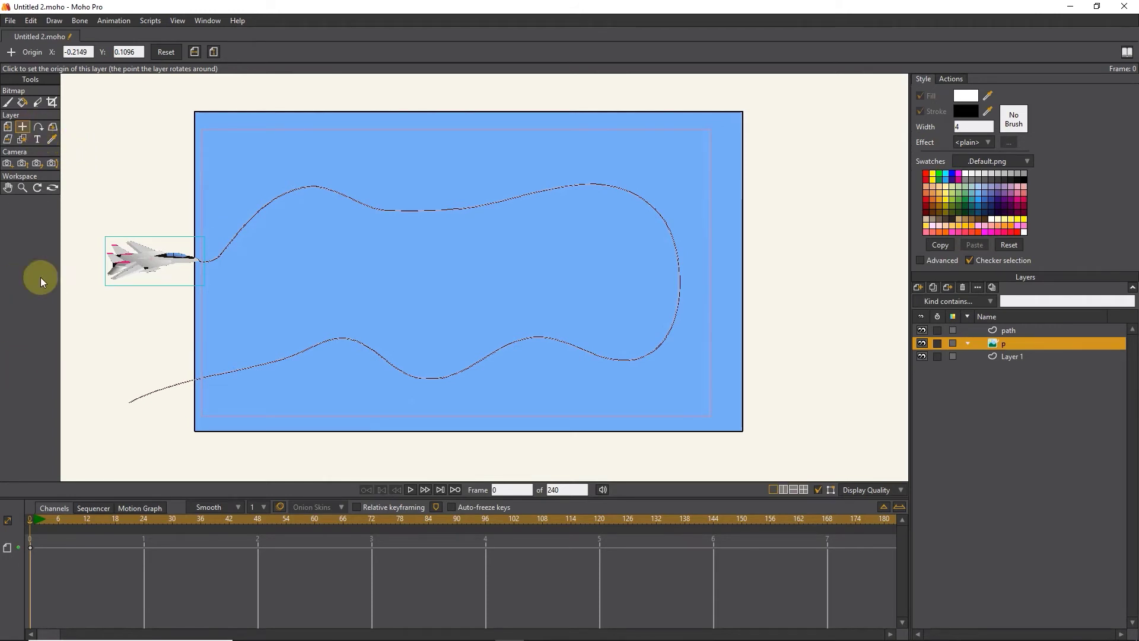
Attach the plane to the freehand line, reach its end at frame 120, then return to frame 0.
left_click(38, 126)
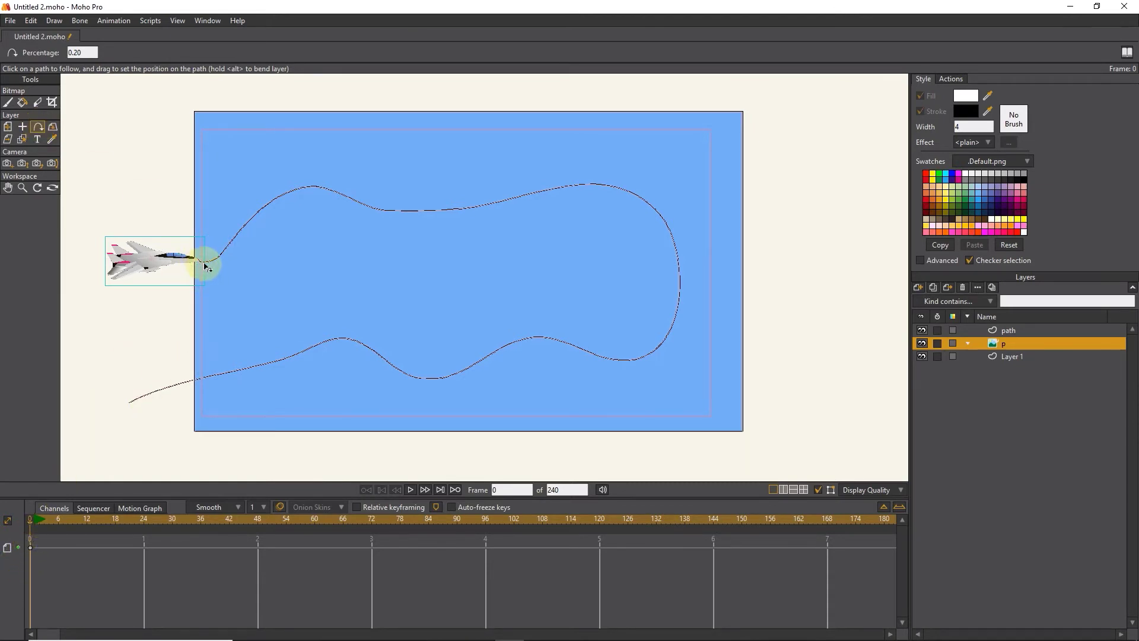
left_click_drag(203, 264, 208, 265)
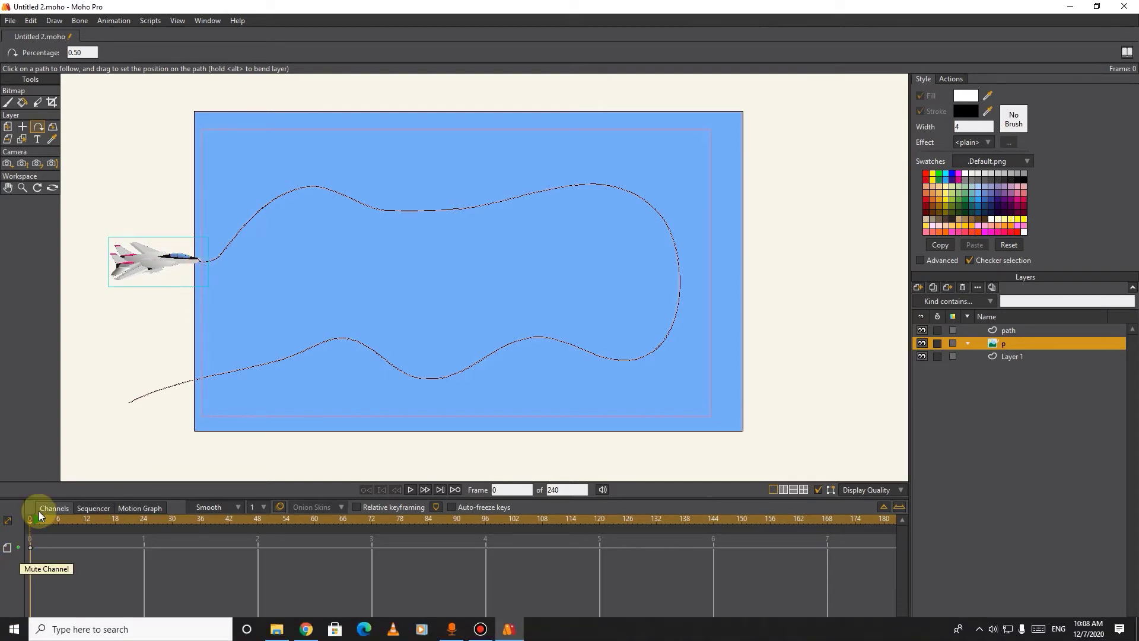
left_click_drag(28, 521, 601, 522)
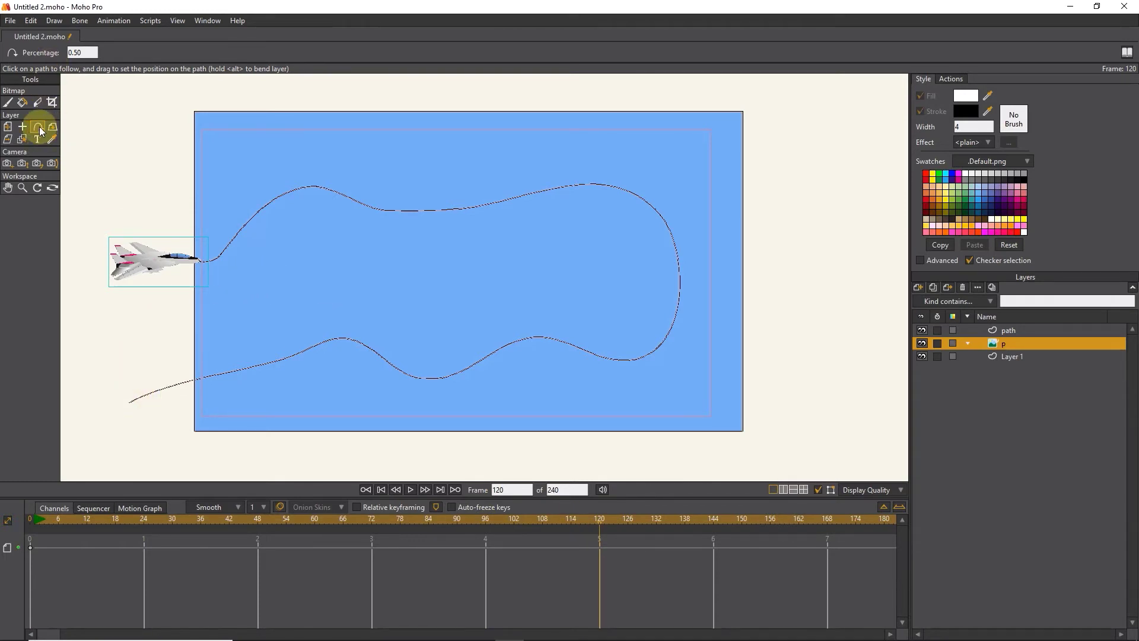
left_click(132, 404)
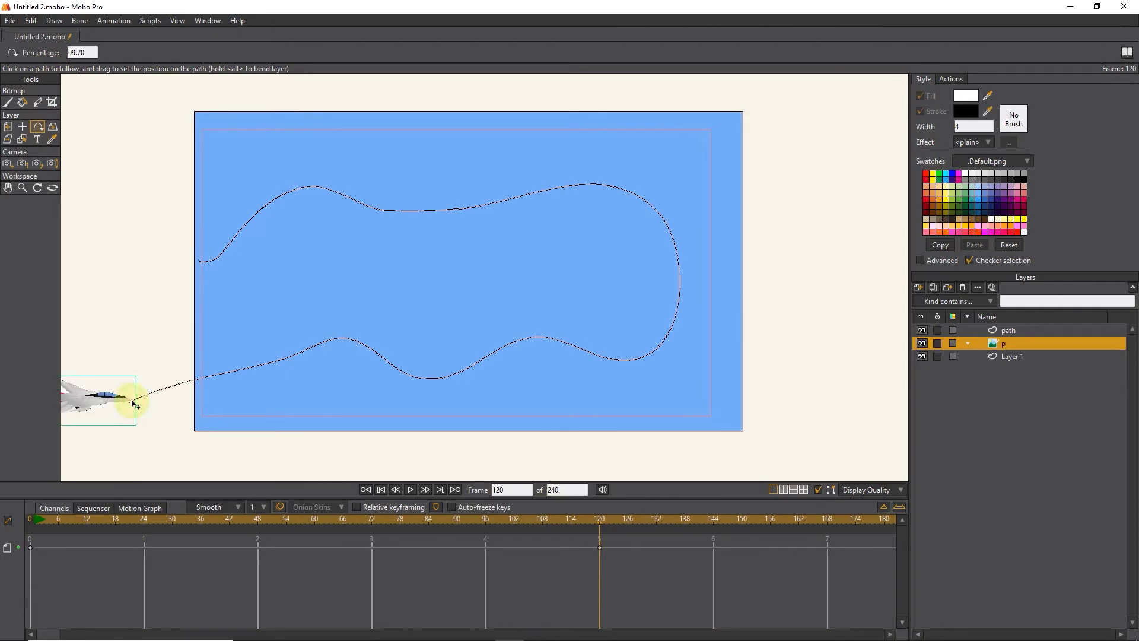
mouse_move(601, 519)
left_mouse_down()
mouse_move(76, 491)
mouse_move(392, 492)
left_mouse_up()
mouse_move(494, 492)
left_mouse_down()
mouse_move(572, 490)
mouse_move(32, 498)
left_mouse_up()
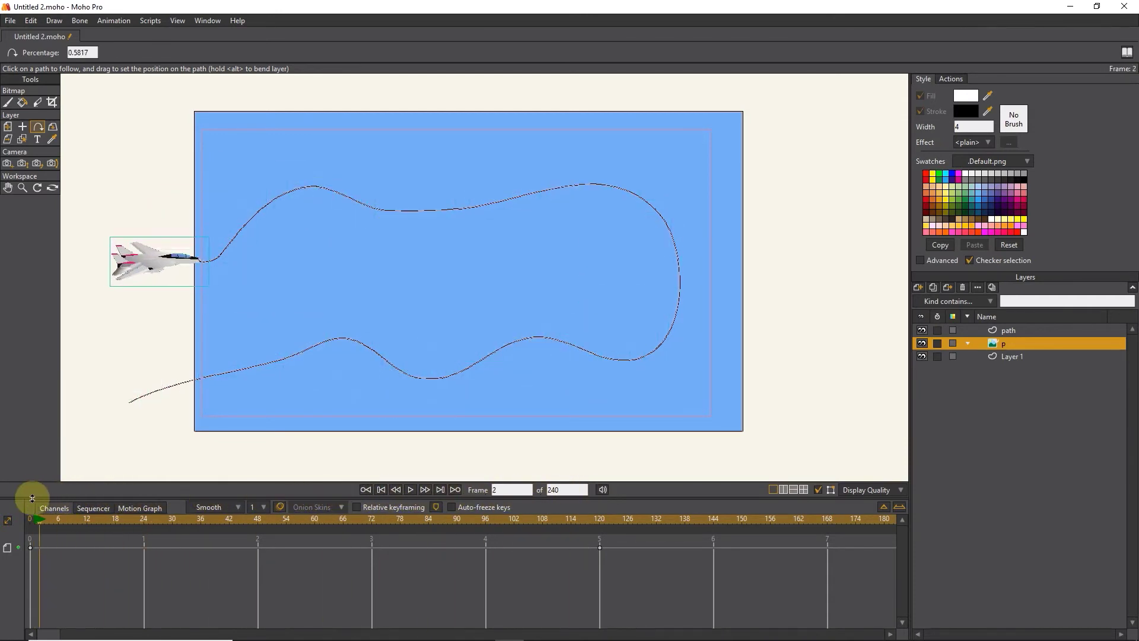
Play and stop the flight animation, then jump back to frame 0.
left_click(410, 489)
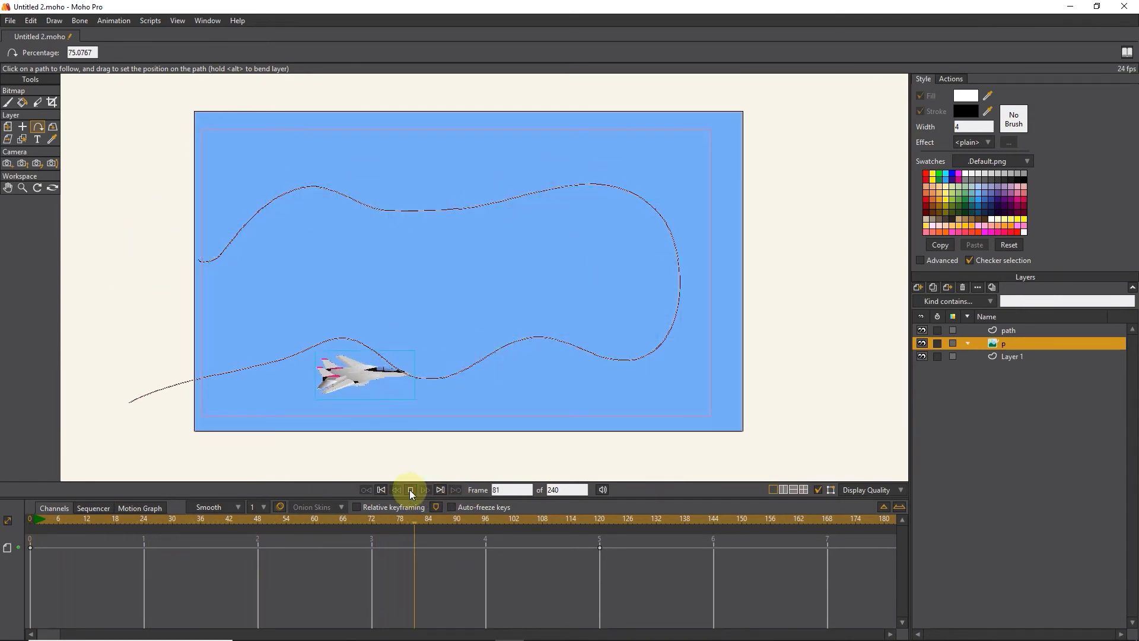
left_click(410, 489)
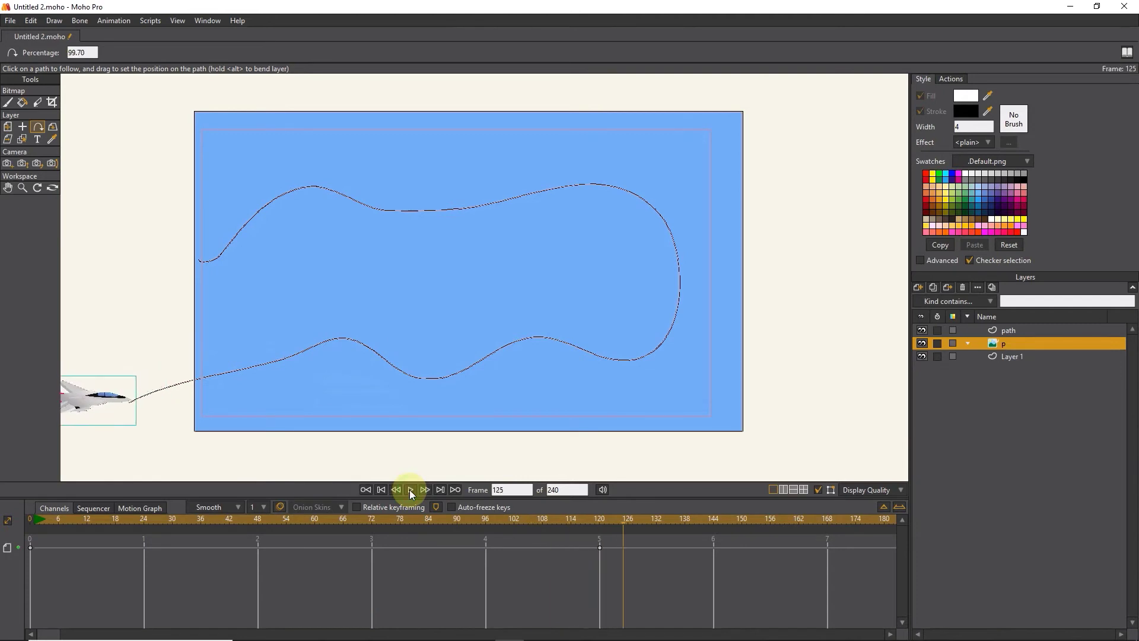
mouse_move(622, 521)
left_mouse_down()
mouse_move(415, 522)
mouse_move(442, 523)
left_mouse_up()
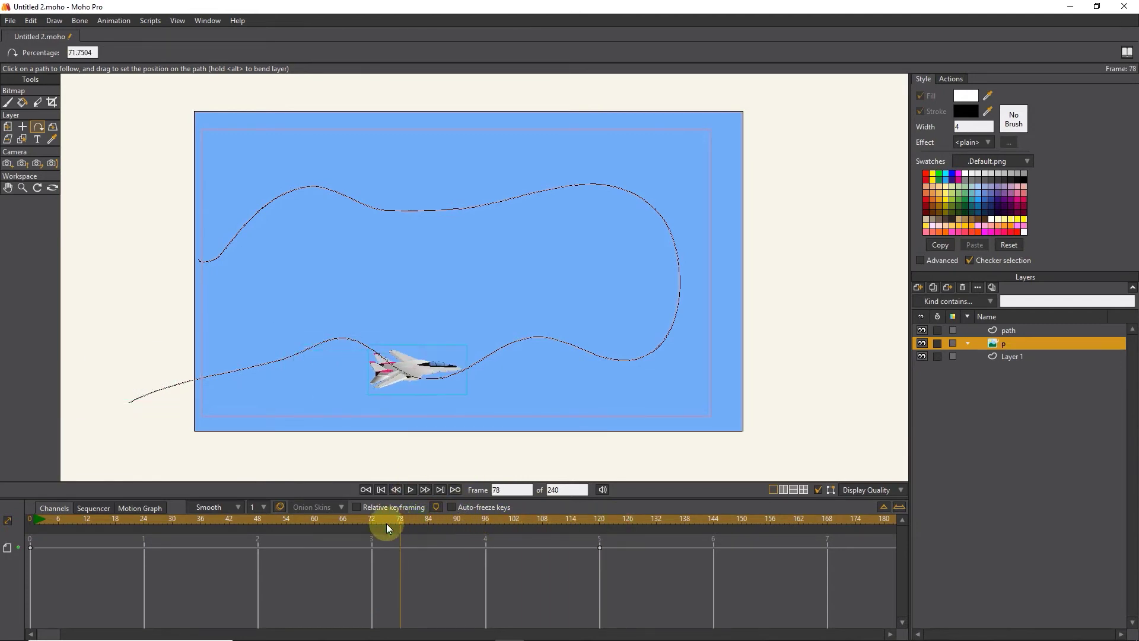
key("ctrl+shift+Left")
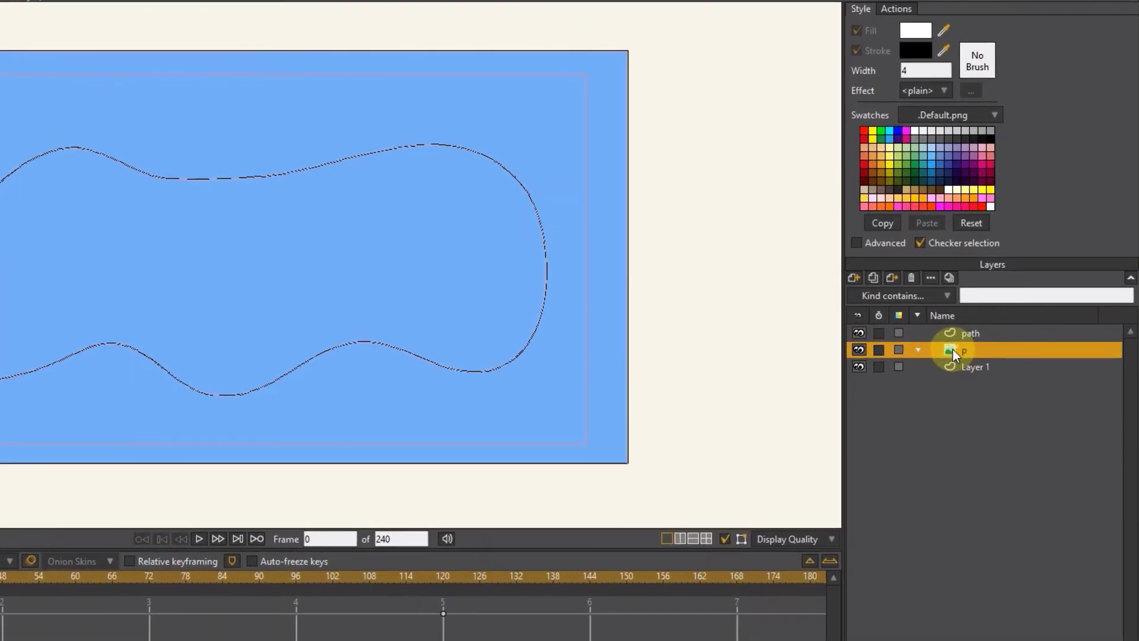
Enable and apply Rotate to follow path in layer p's settings.
double_click(953, 349)
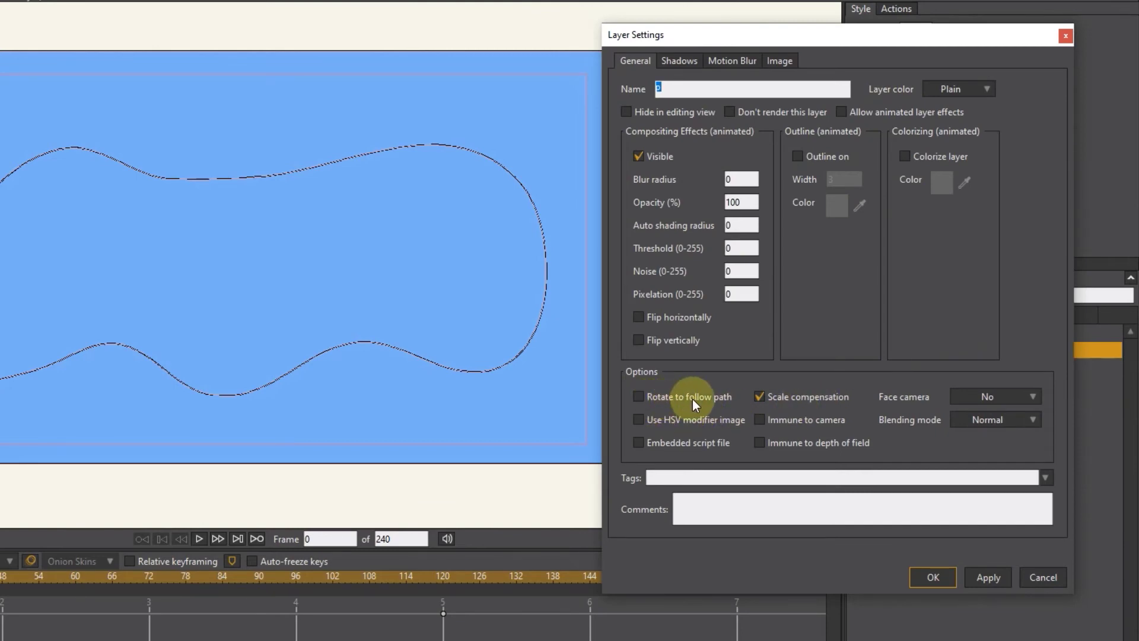
left_click(637, 395)
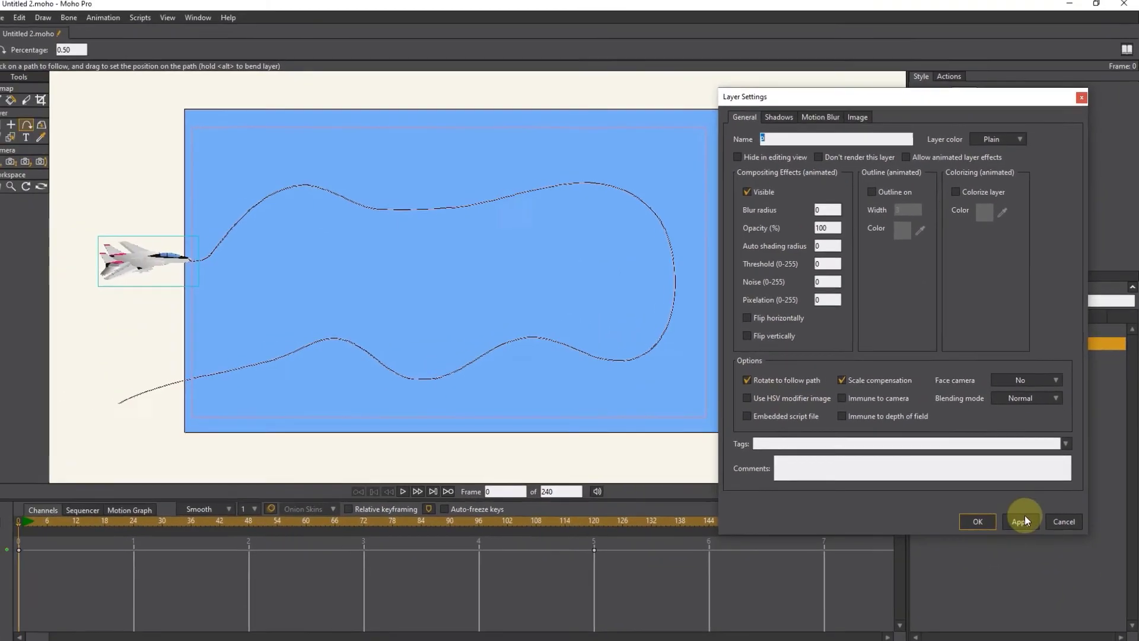
left_click(1024, 519)
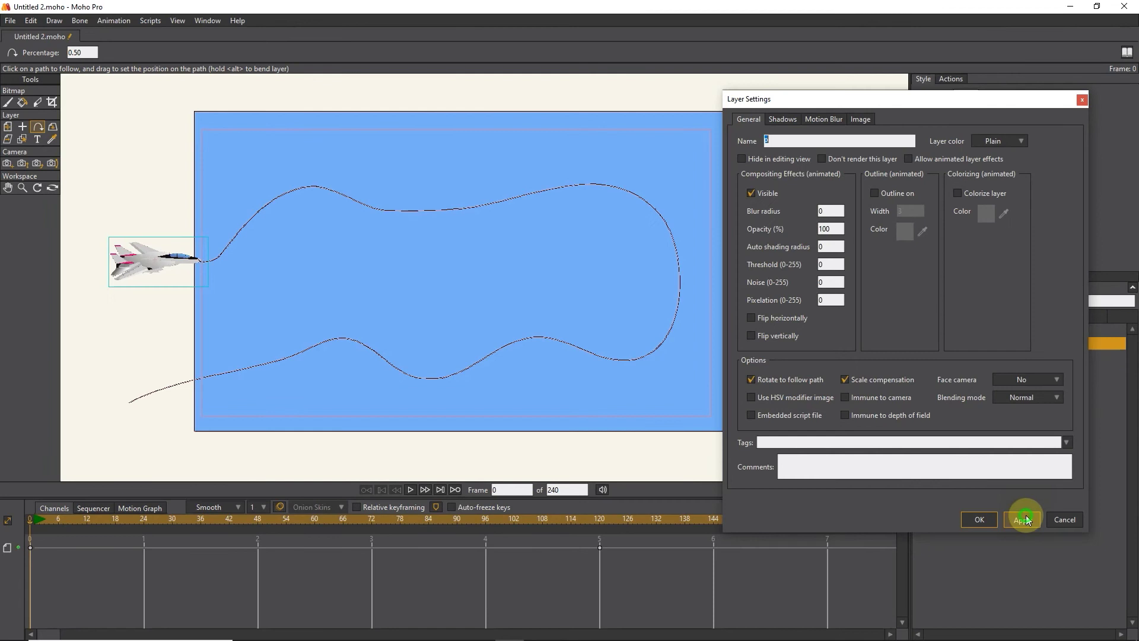
left_click(978, 519)
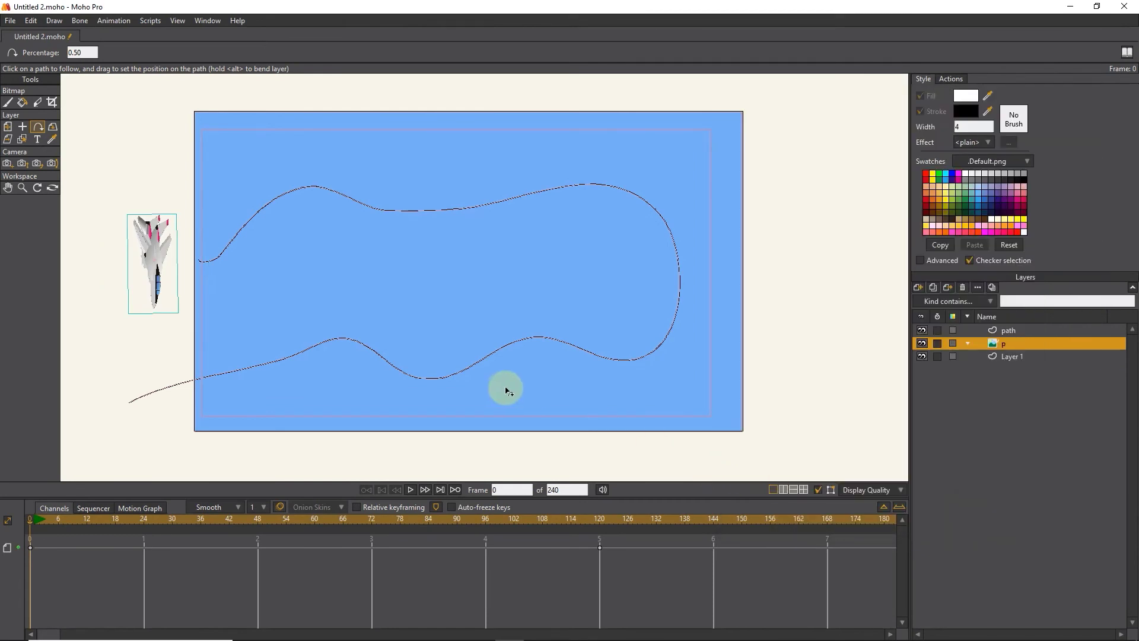
Rotate the plane layer to an angle of 87.8784 and scrub the timeline to check it.
left_click(8, 127)
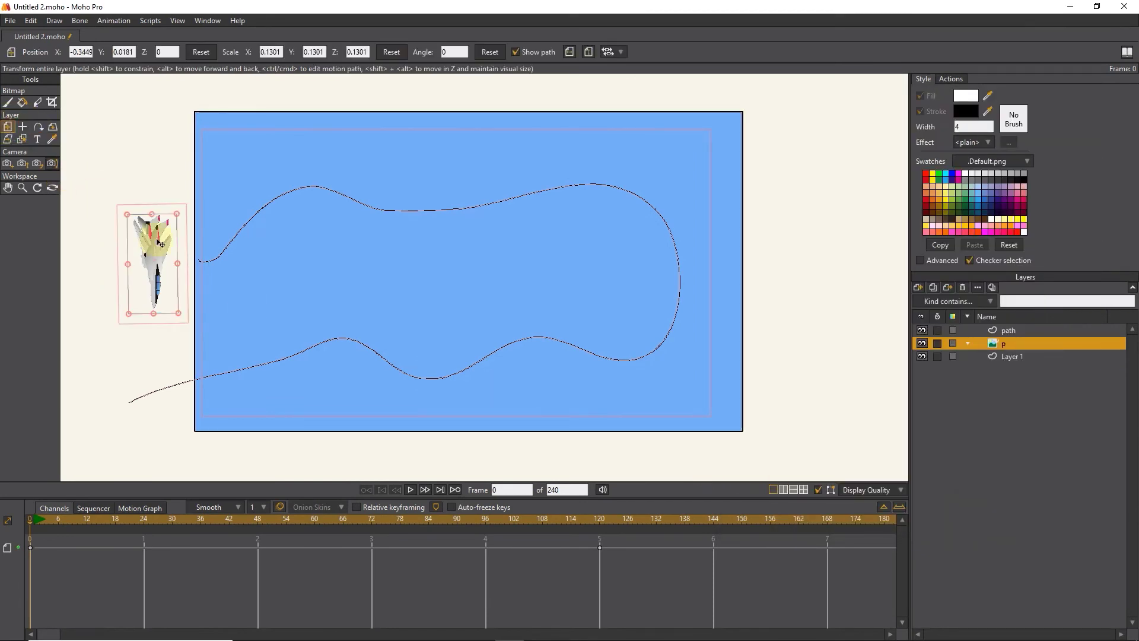
left_click_drag(185, 322, 282, 205)
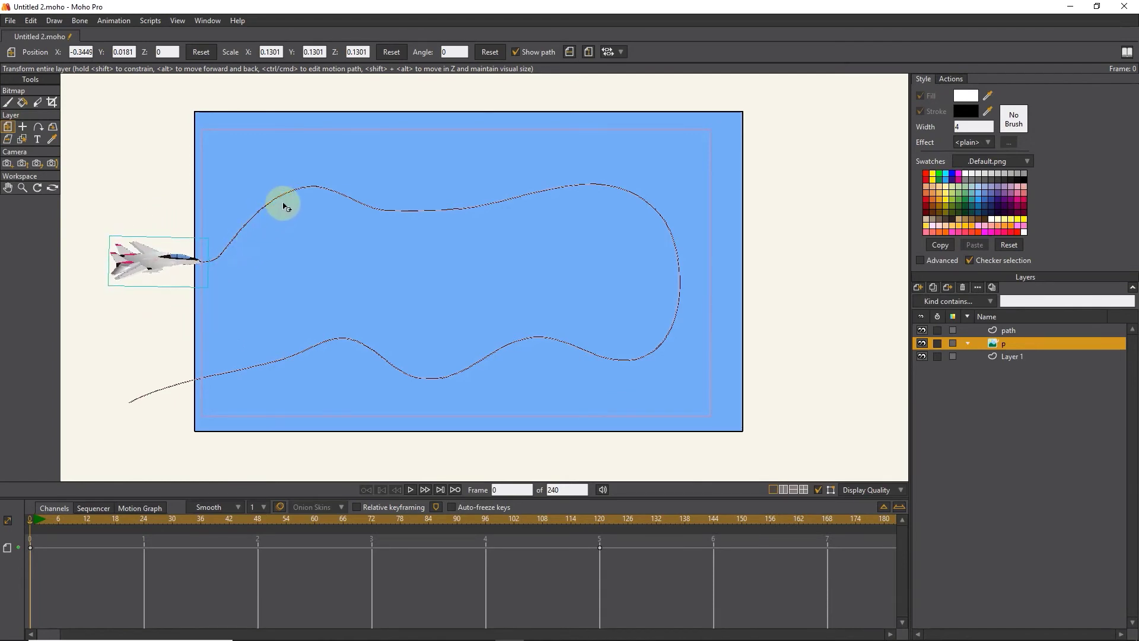
left_click_drag(283, 206, 255, 229)
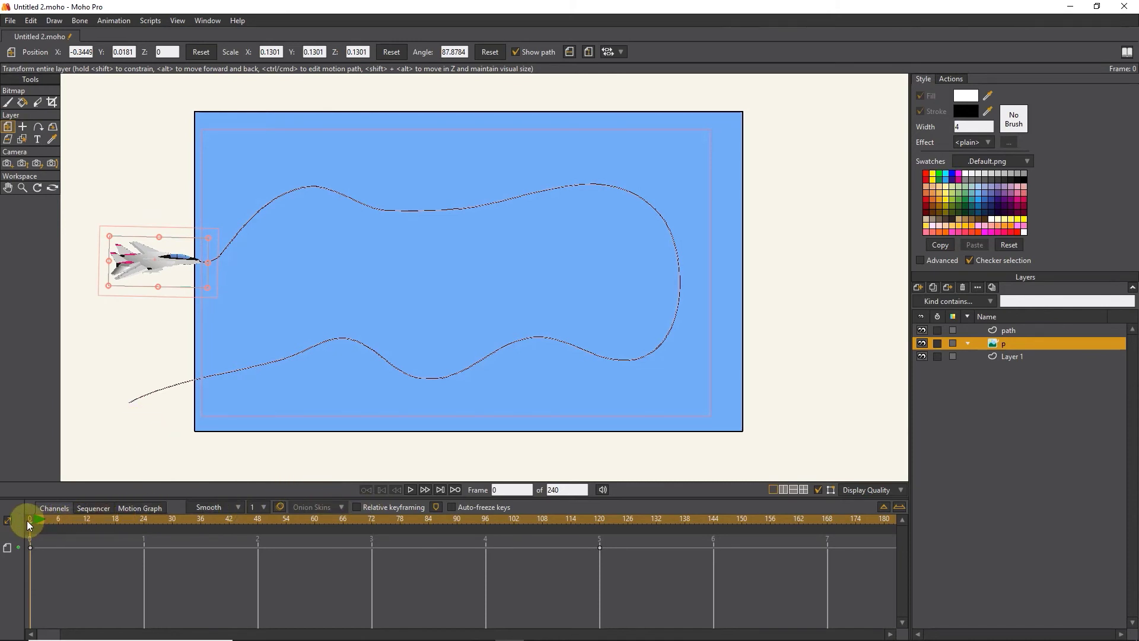
mouse_move(27, 521)
left_mouse_down()
mouse_move(289, 509)
mouse_move(575, 517)
mouse_move(15, 507)
left_mouse_up()
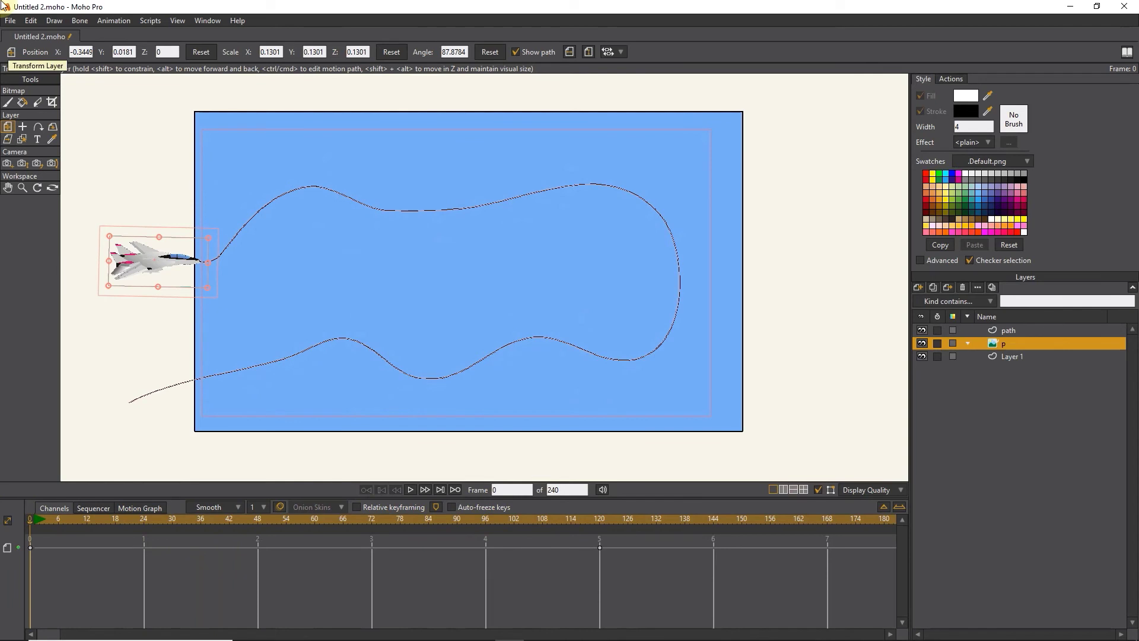
left_click(19, 22)
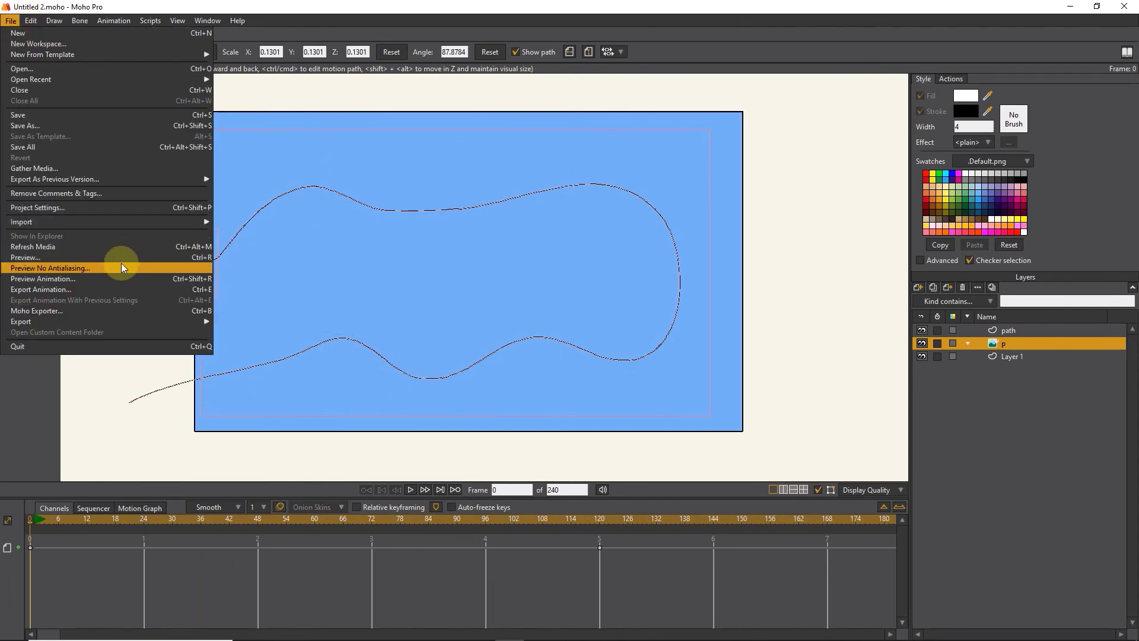
left_click(76, 284)
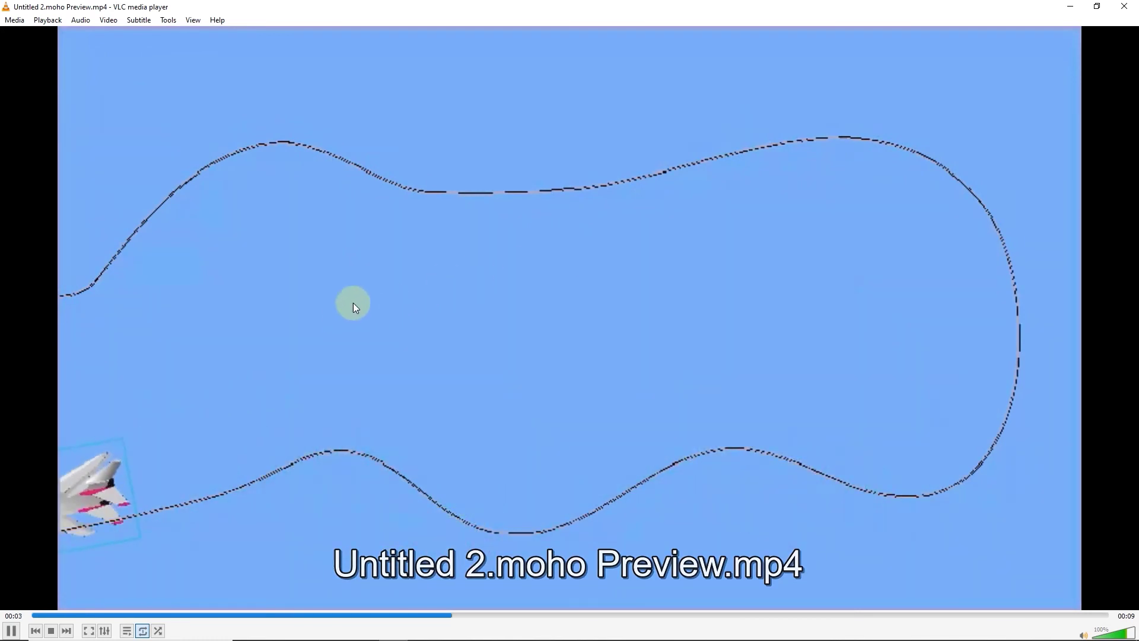
left_click(1123, 10)
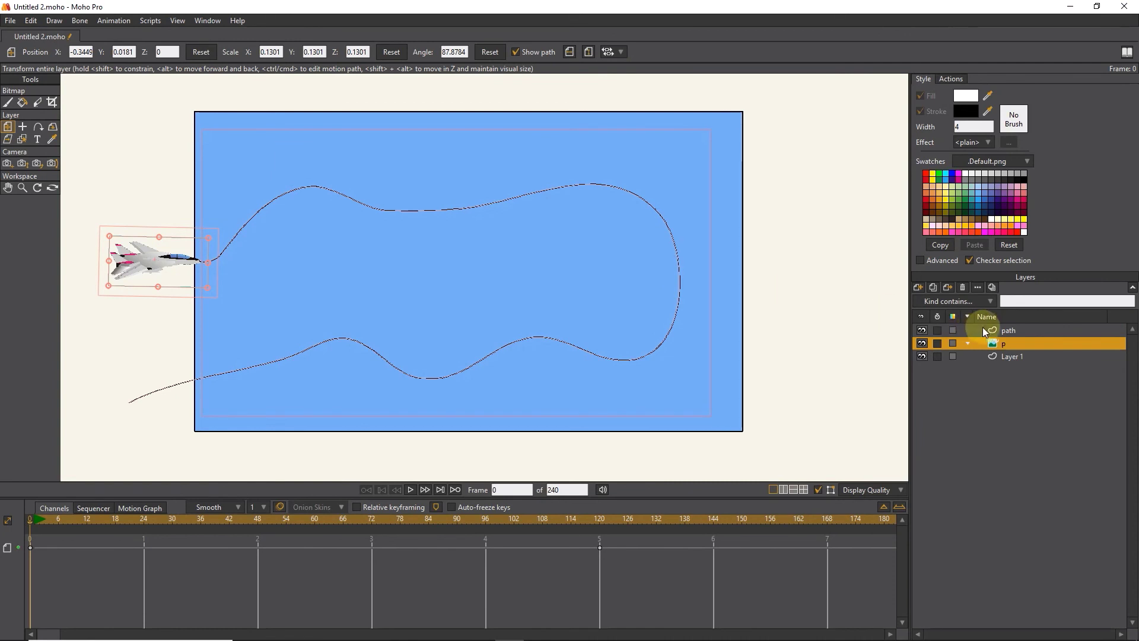
Turn on "Don't render this layer" in the path layer's settings.
left_click(1003, 332)
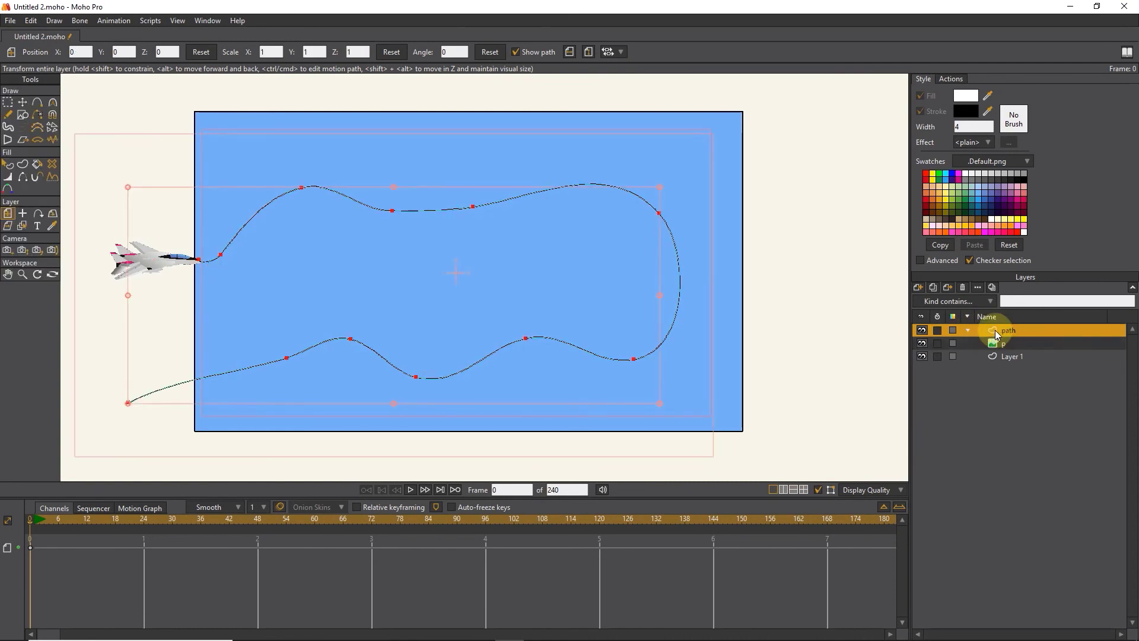
double_click(995, 331)
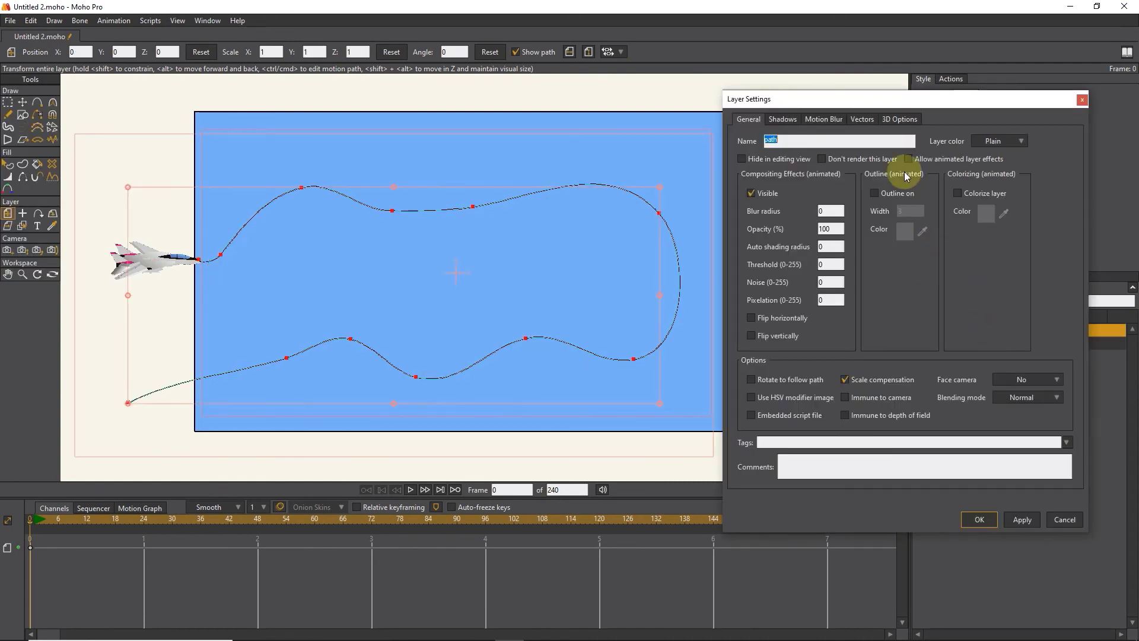
left_click(822, 159)
left_click_drag(805, 110, 635, 191)
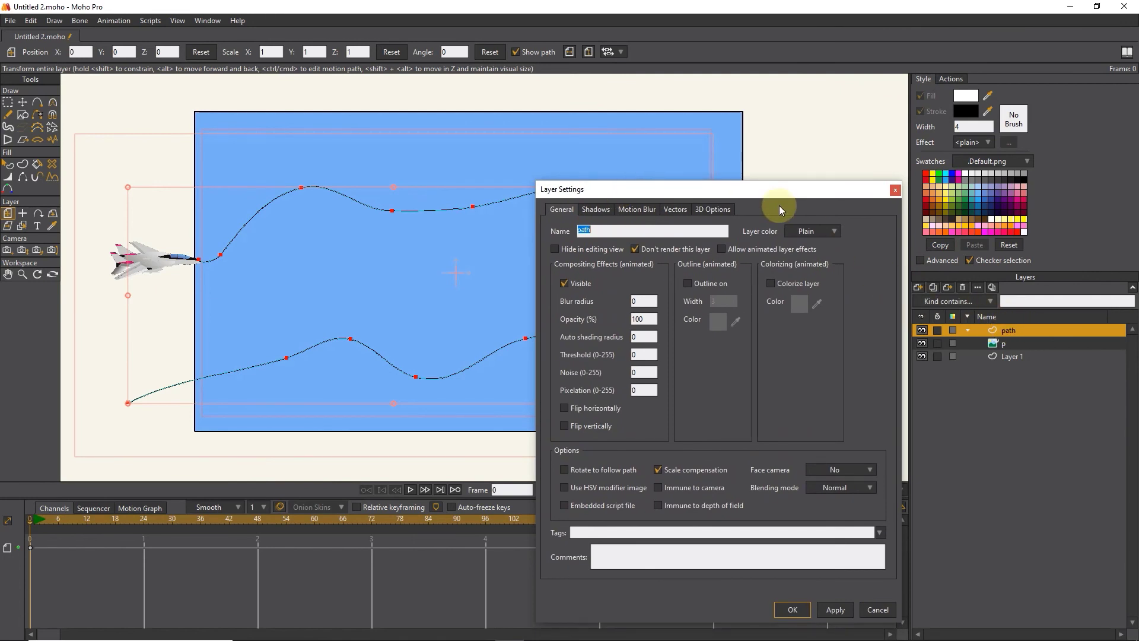
left_click_drag(766, 197, 798, 123)
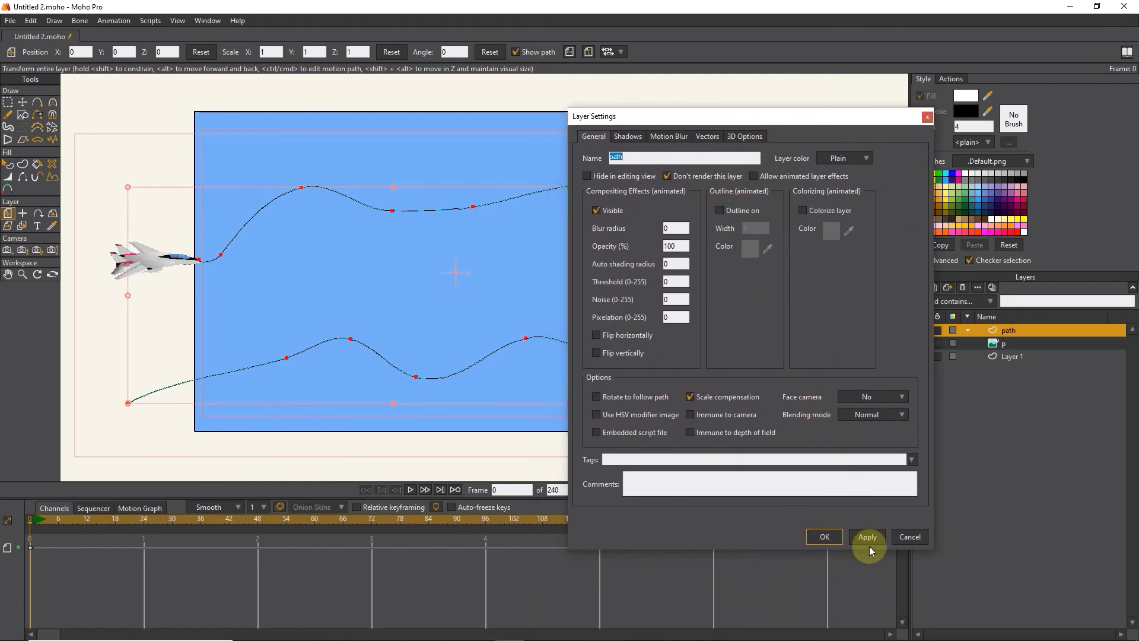
left_click(825, 537)
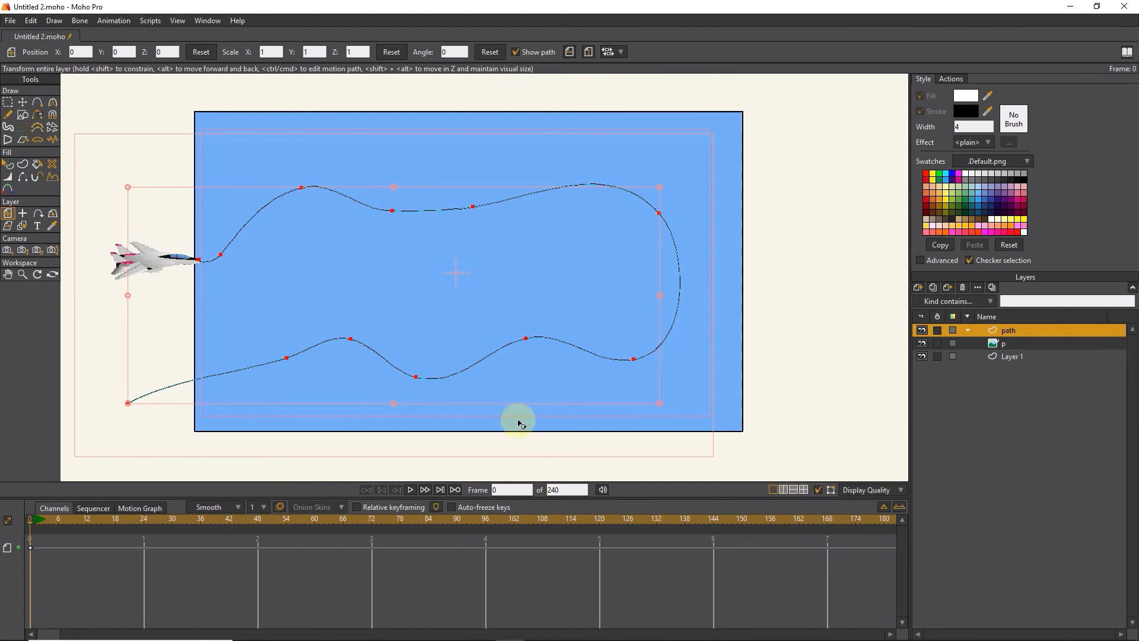
Export the animation in MP4 (H.264-AAC) format as Untitled 2.mp4.
left_click(13, 20)
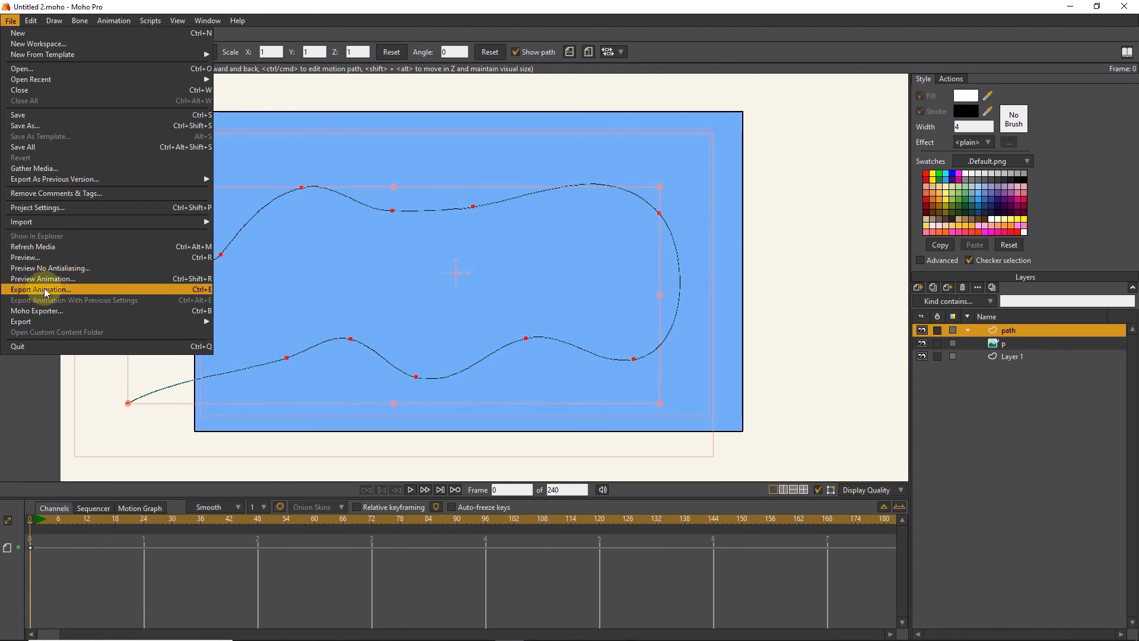
left_click(46, 291)
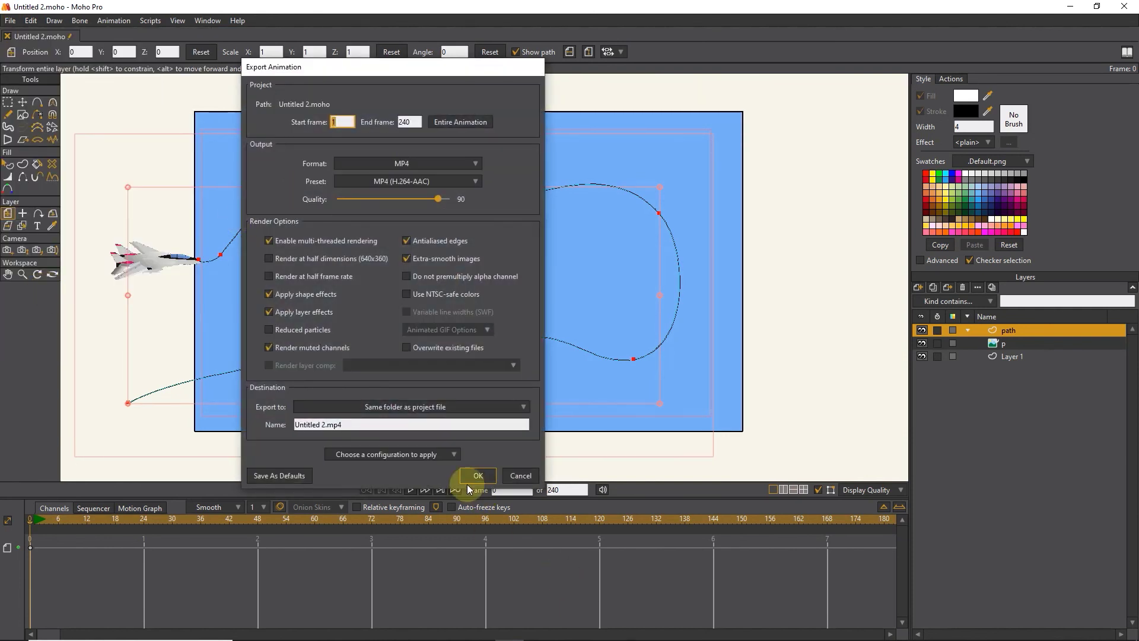
key("Return")
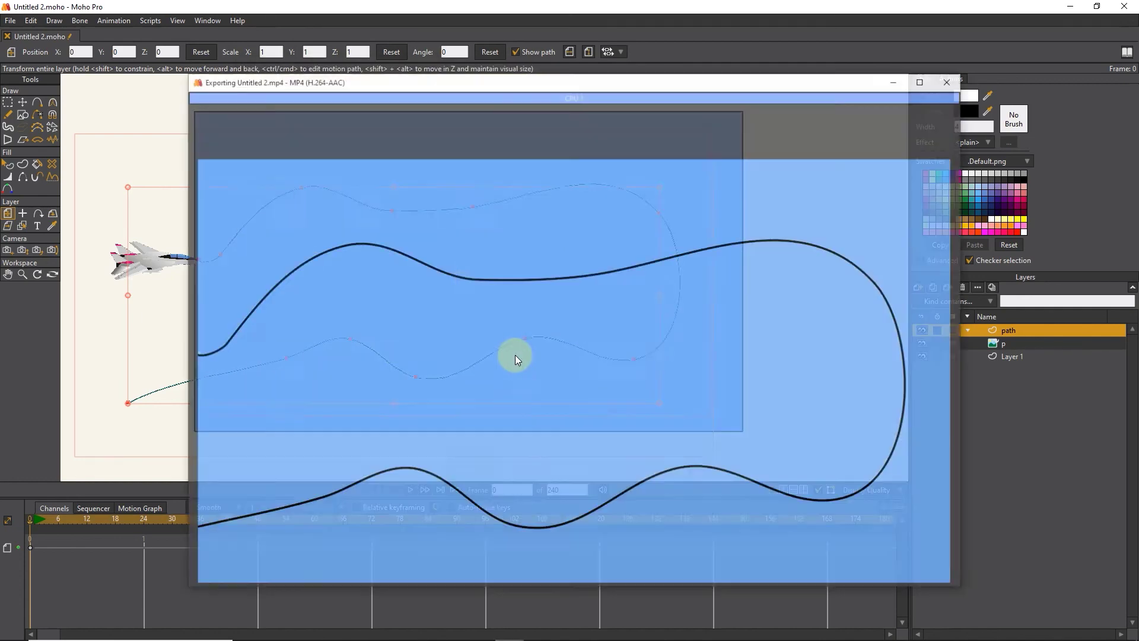